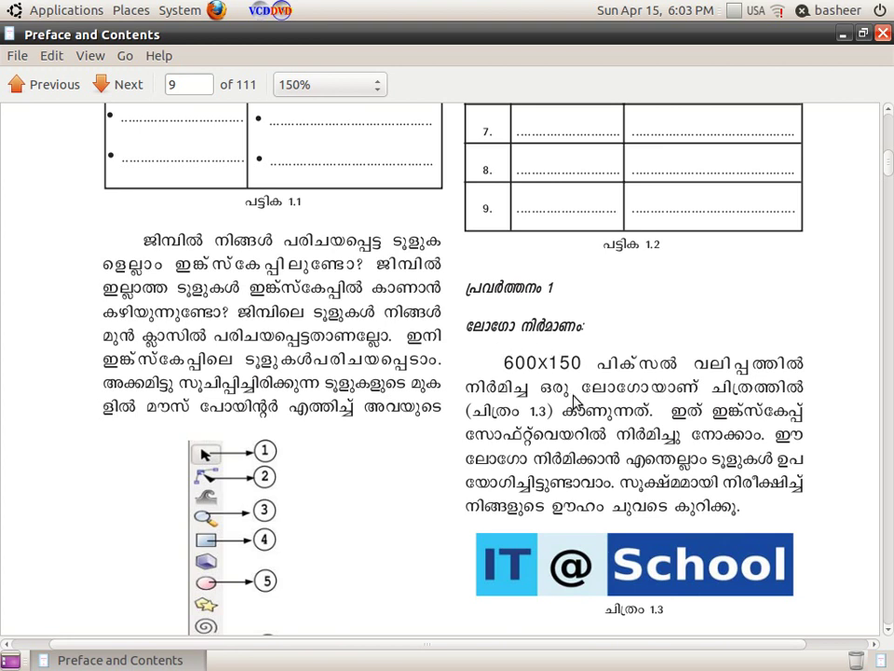
Step: Scroll the PDF from the IT@School logo on page 9 down to page 10's instructions
scroll(575, 400, "down", 1)
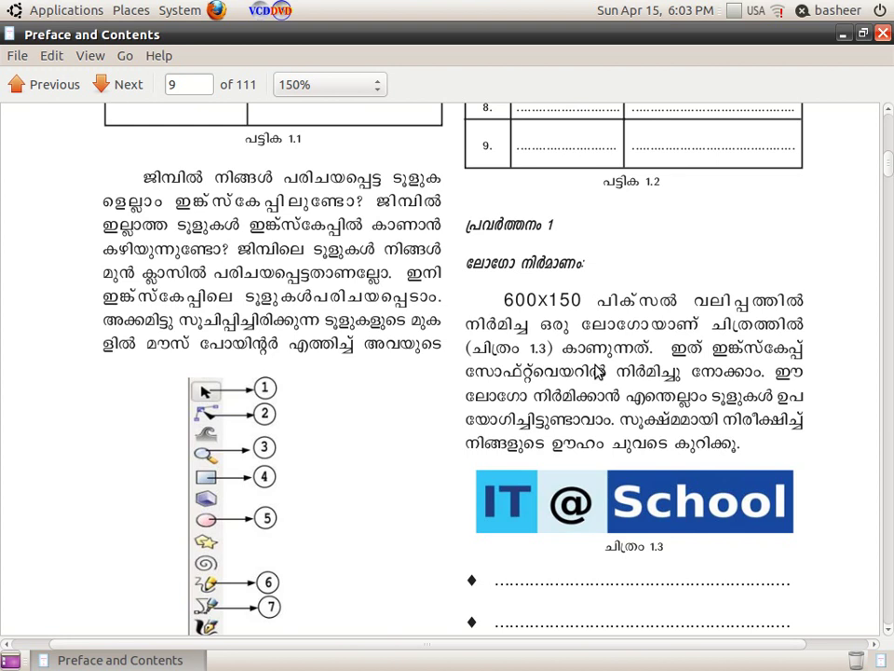
scroll(597, 370, "down", 5)
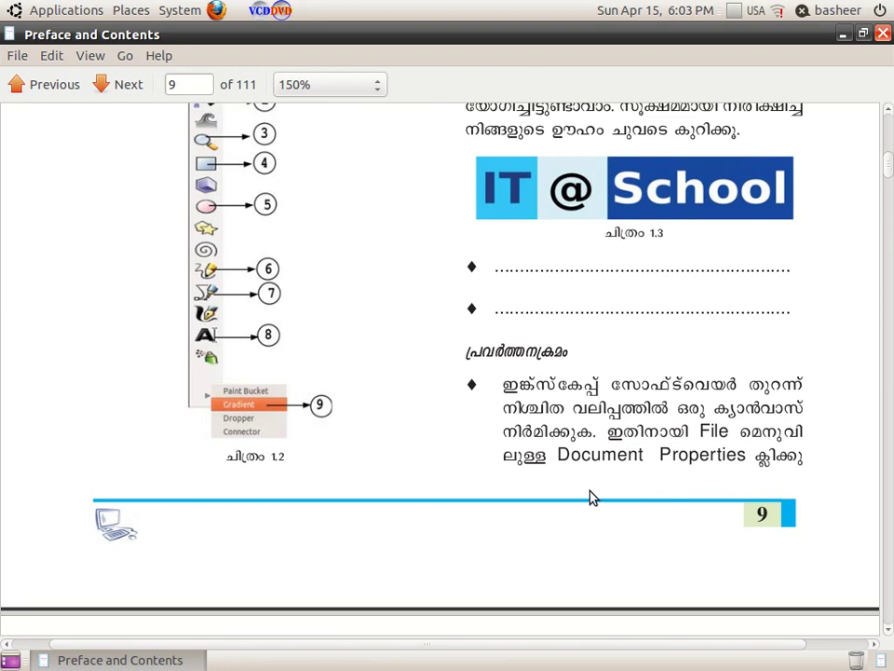
scroll(589, 496, "down", 2)
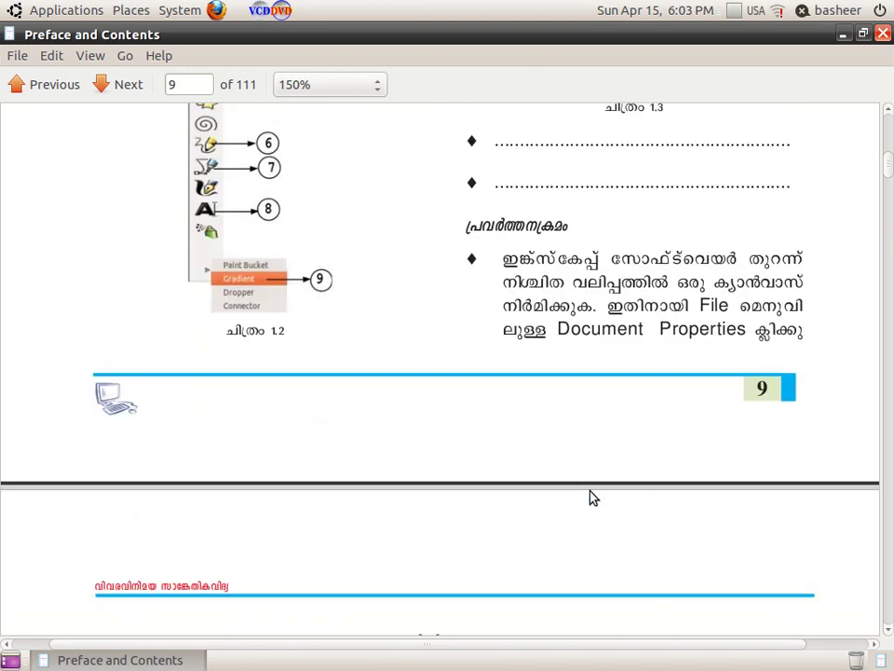
scroll(590, 496, "down", 1)
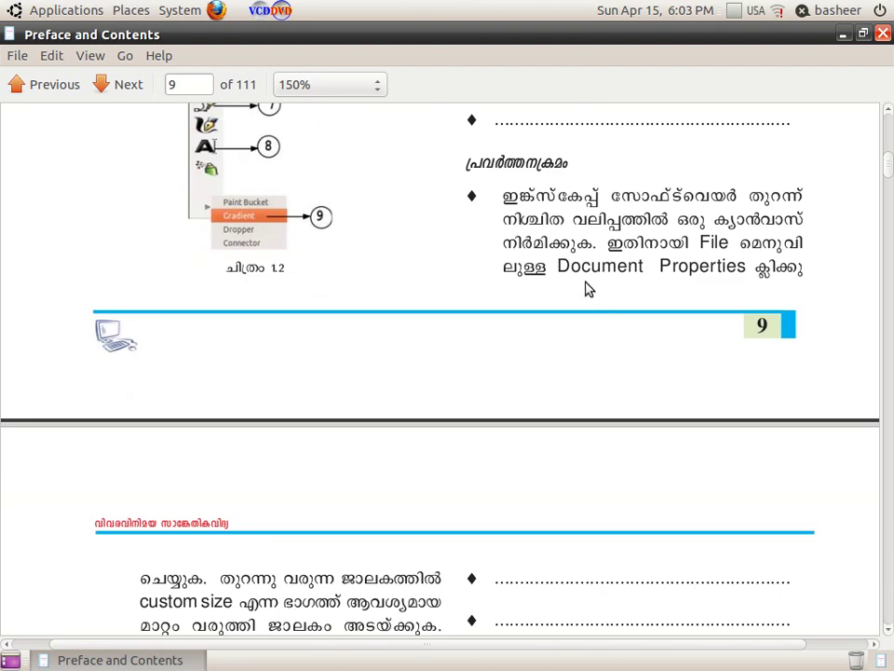
scroll(680, 293, "down", 2)
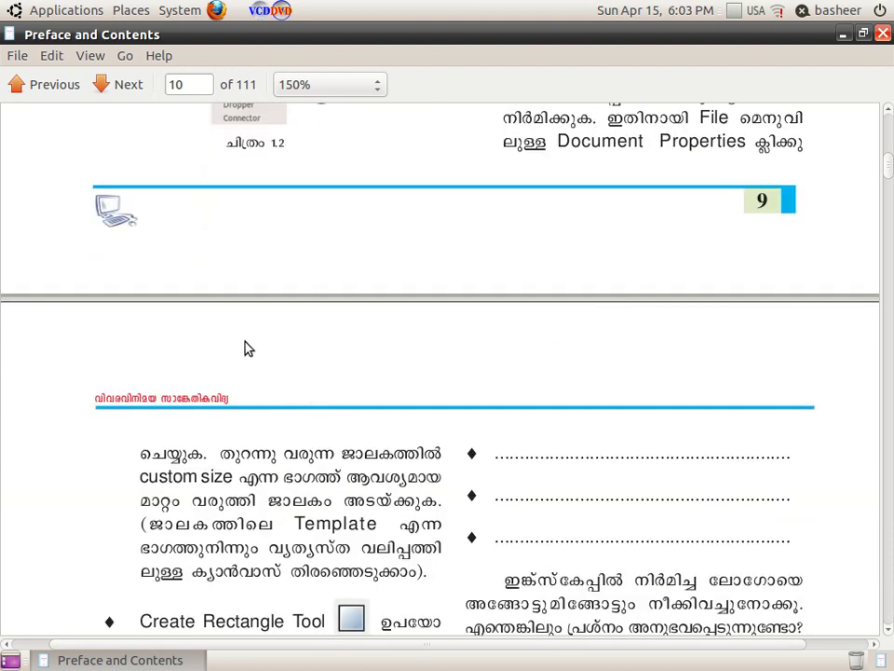
Step: Launch Inkscape Vector Graphics Editor from Applications > Graphics
left_click(58, 10)
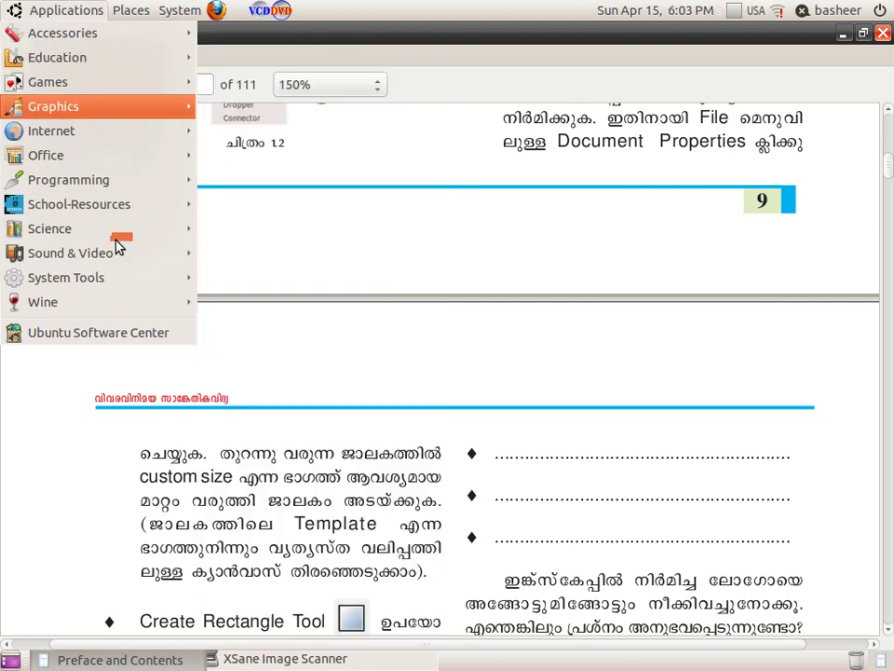
mouse_move(112, 113)
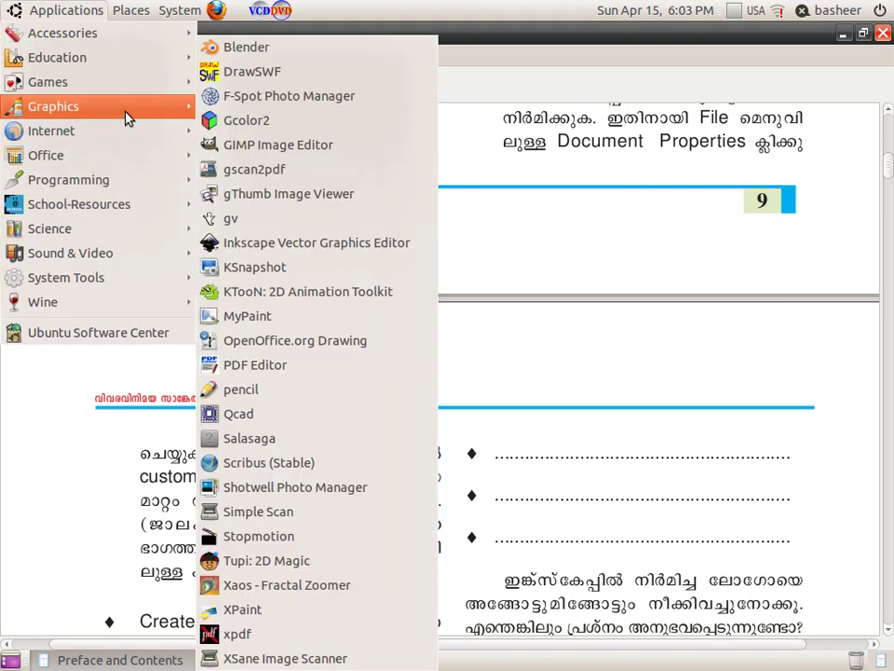
left_click(380, 251)
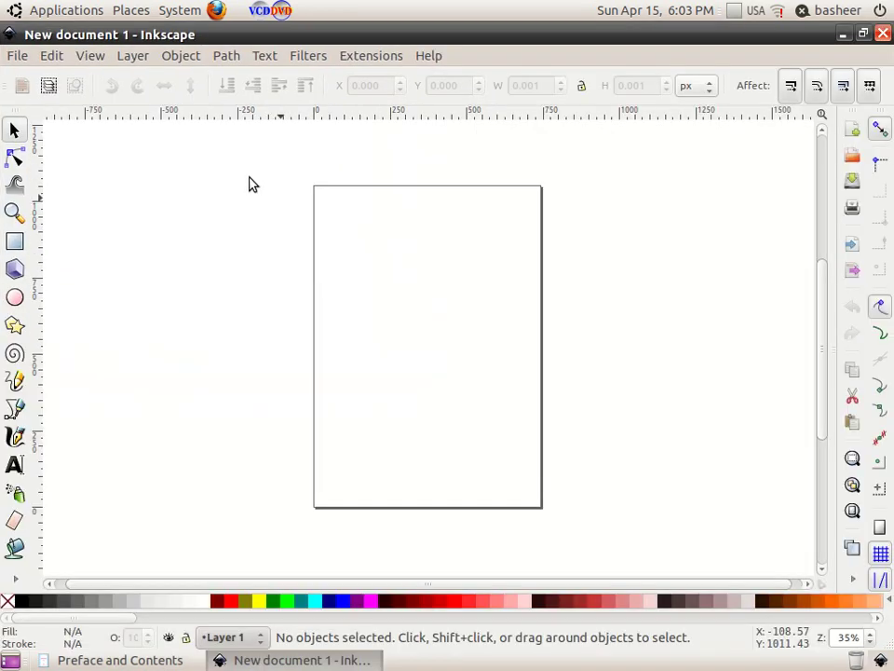
Step: Set the page width to 600 px and height to 150 px in Document Properties
left_click(18, 57)
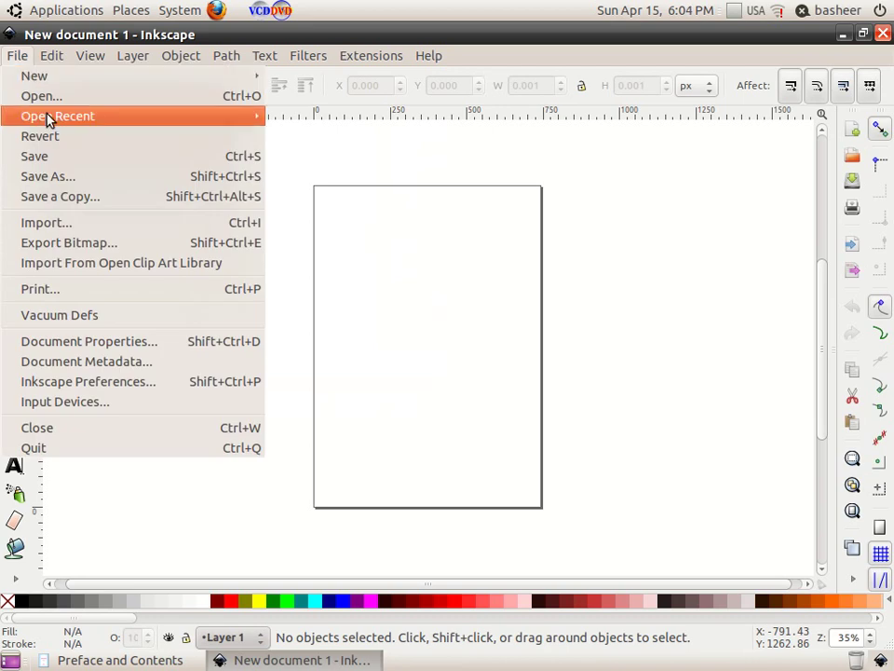
left_click(164, 346)
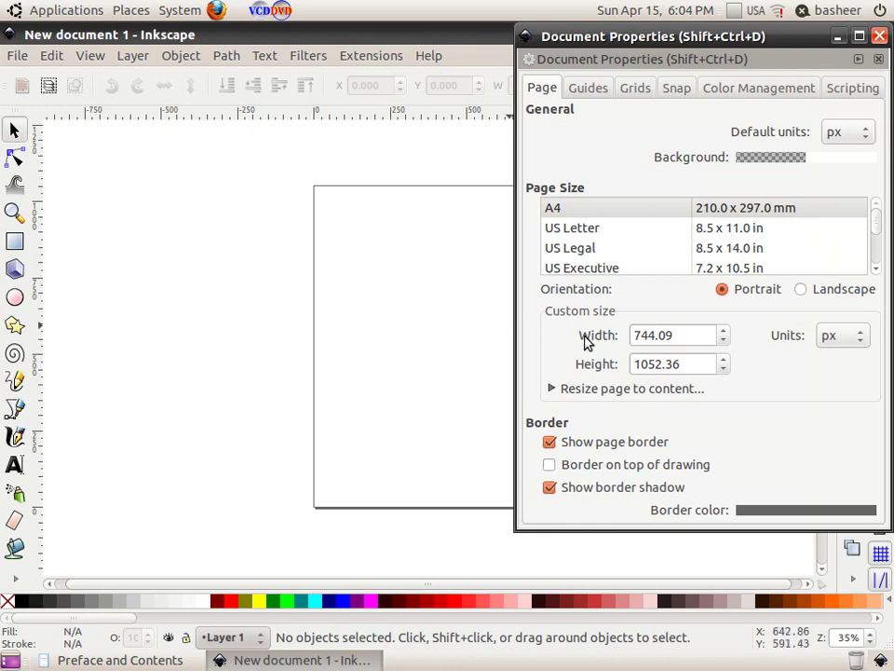
left_click_drag(677, 337, 621, 336)
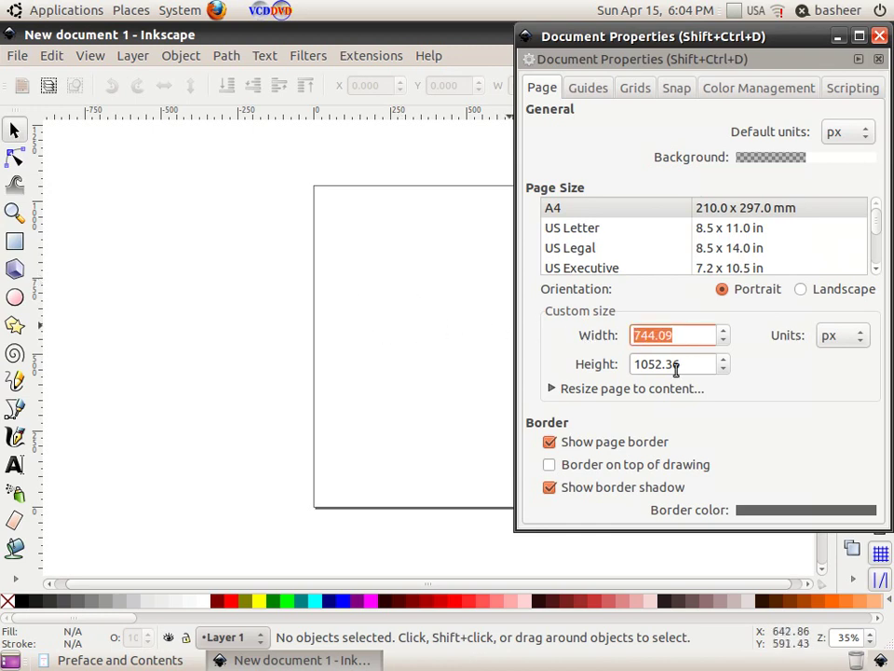
type("1")
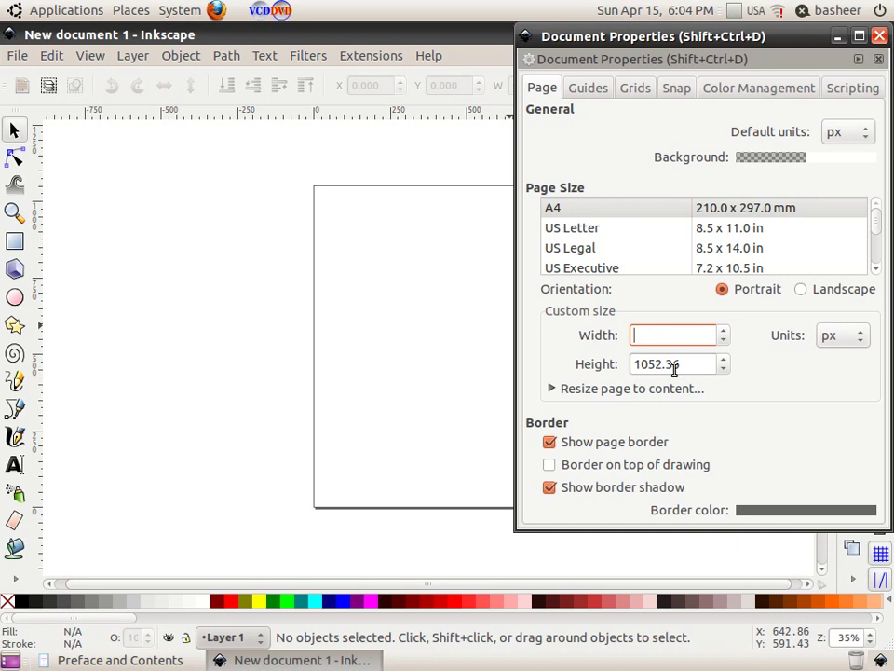
type("00")
left_click_drag(689, 366, 614, 365)
type("150")
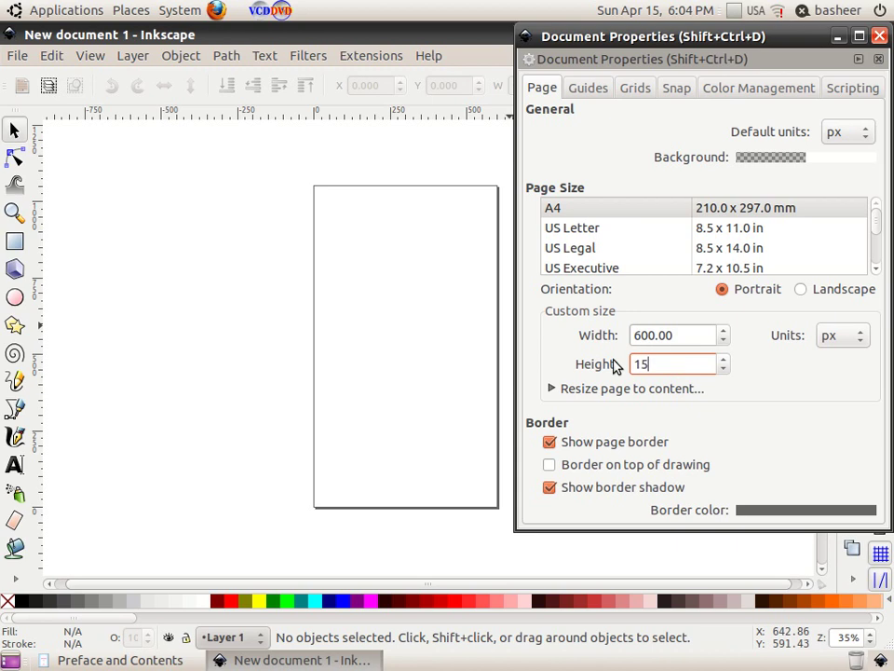
left_click(878, 36)
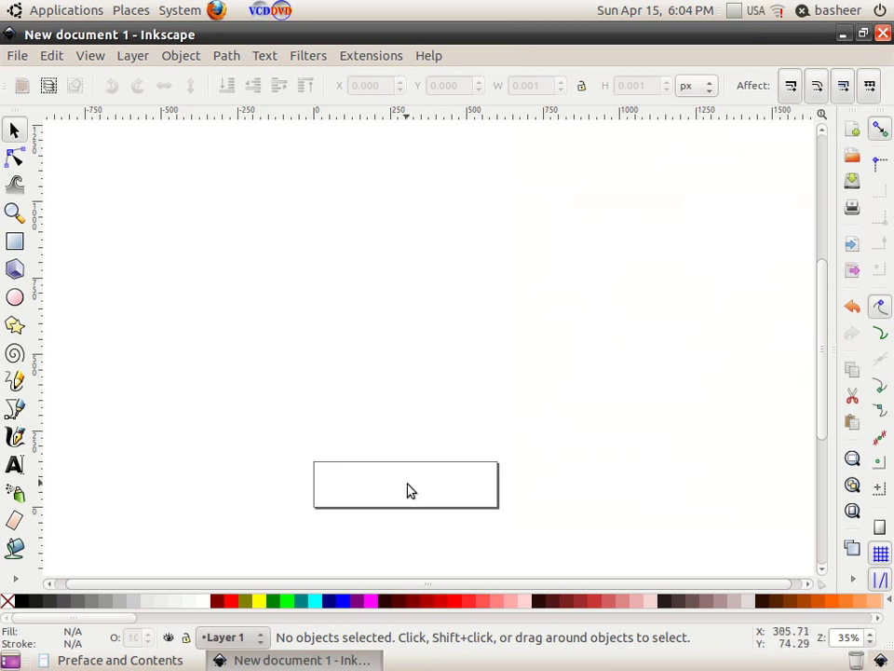
left_click_drag(823, 349, 820, 405)
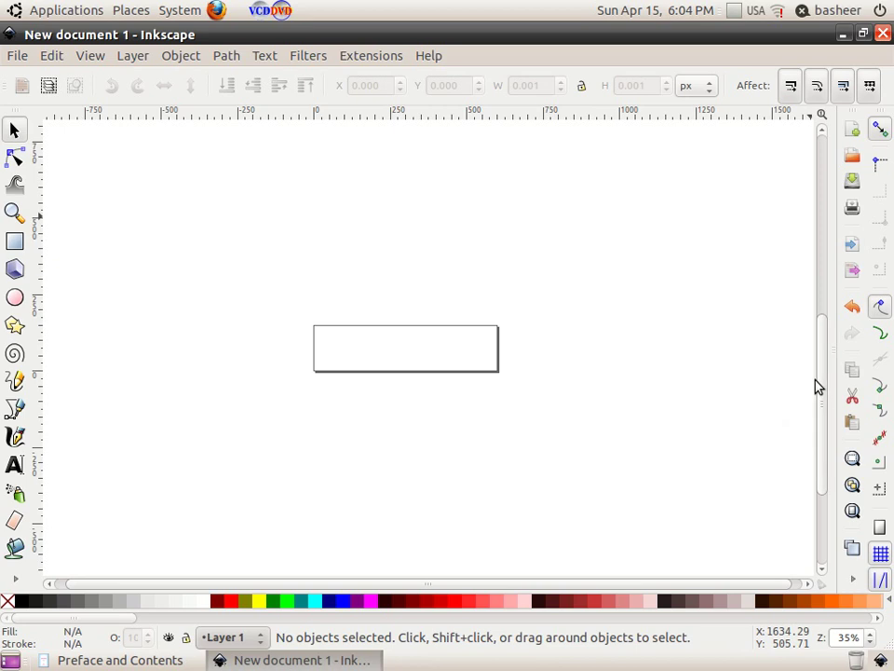
left_click_drag(465, 583, 423, 592)
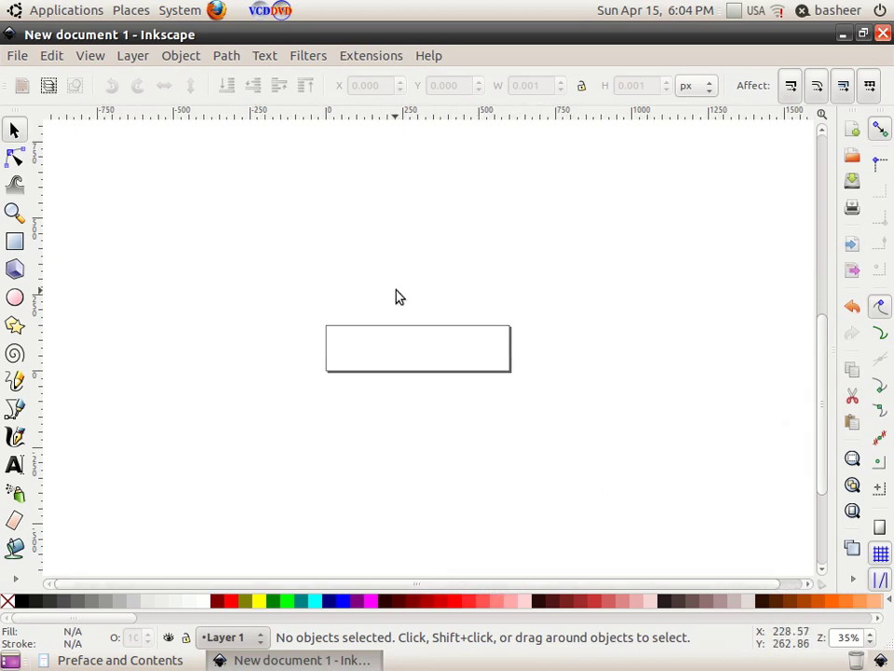
mouse_move(824, 389)
left_mouse_down()
mouse_move(823, 373)
mouse_move(822, 387)
left_mouse_up()
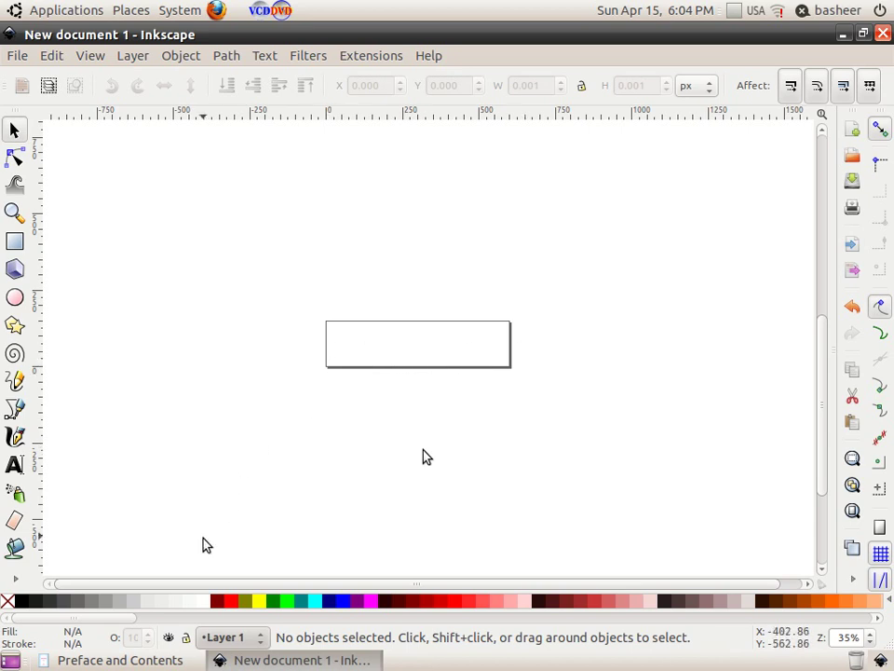
left_click(168, 657)
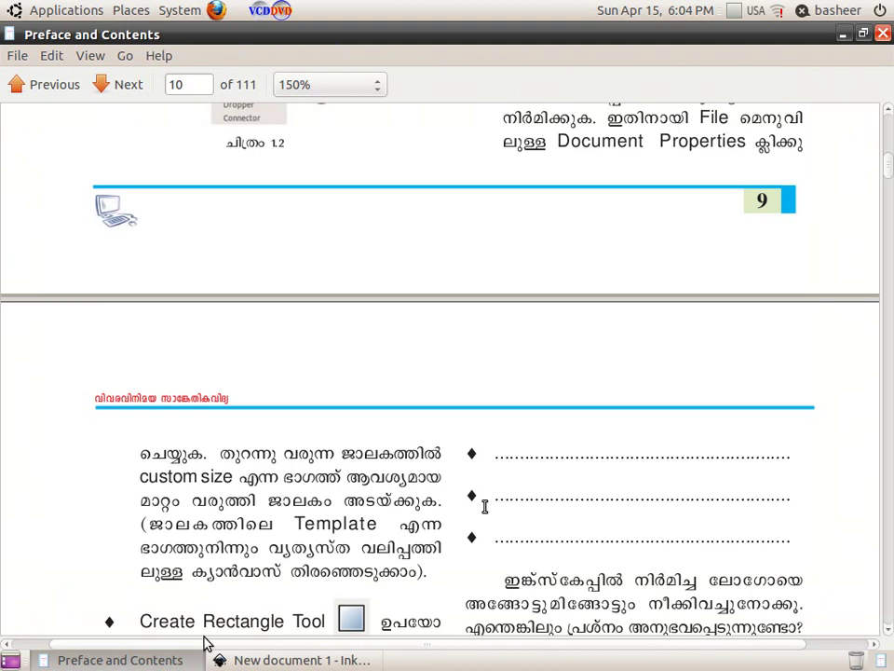
scroll(484, 506, "down", 4)
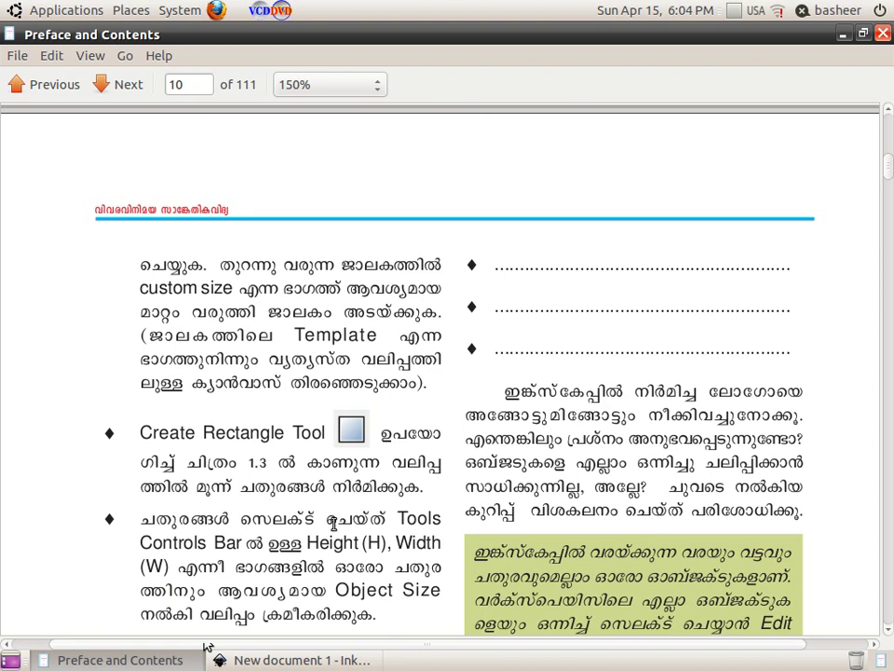
left_click(304, 658)
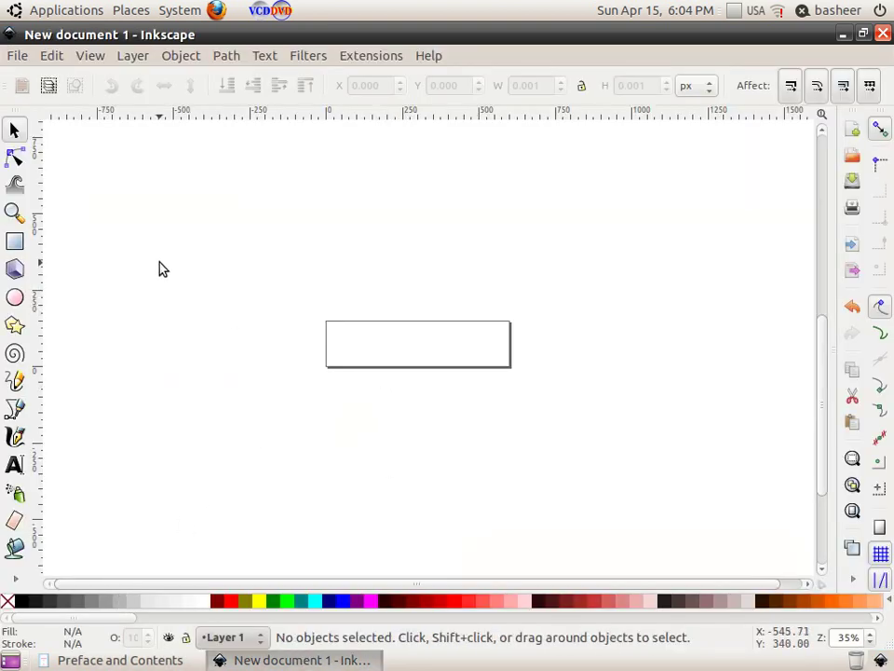
Step: Draw a small rectangle at the page's top-left corner and fill it navy
left_click(19, 244)
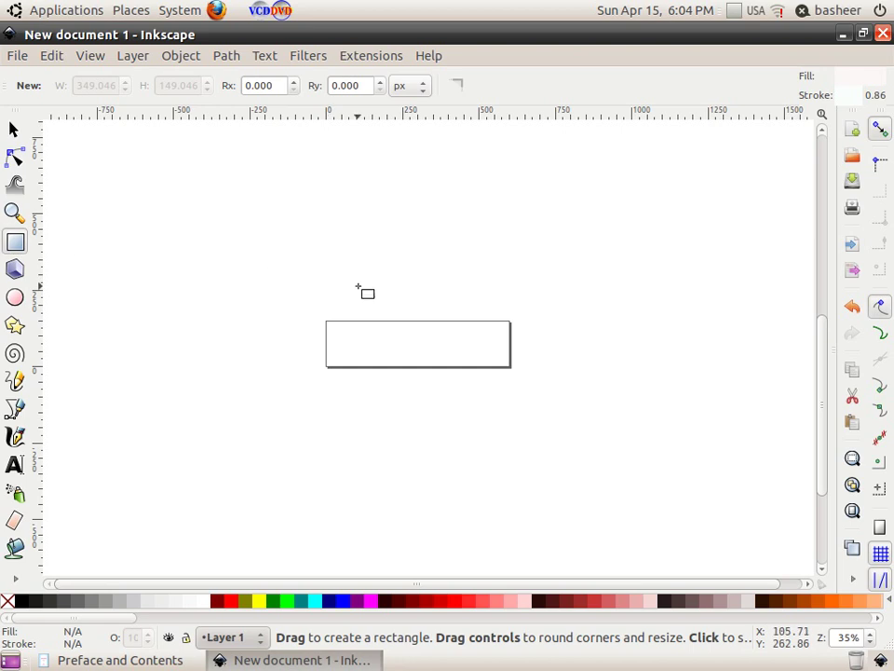
left_click_drag(326, 323, 349, 346)
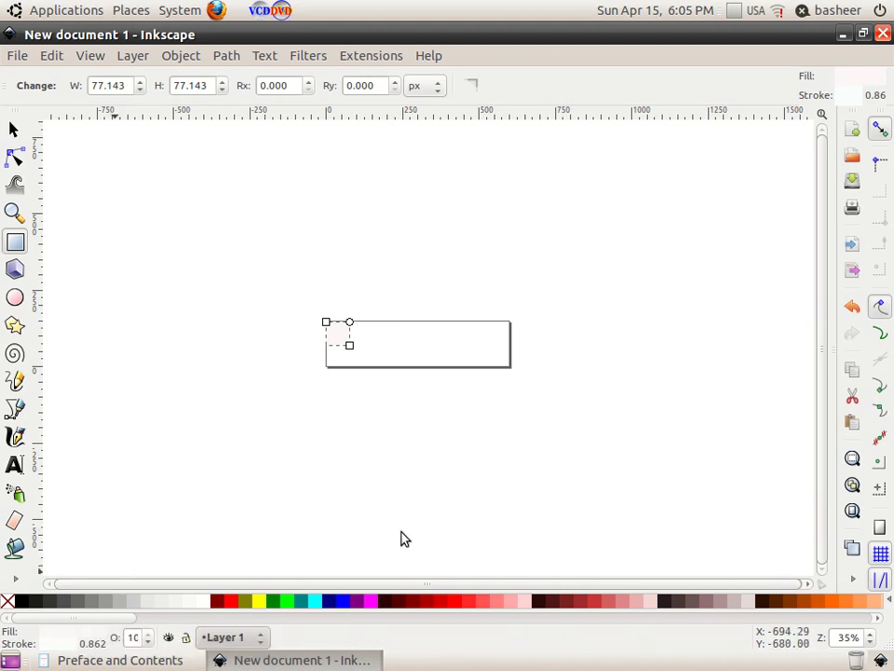
key("ctrl+shift+f")
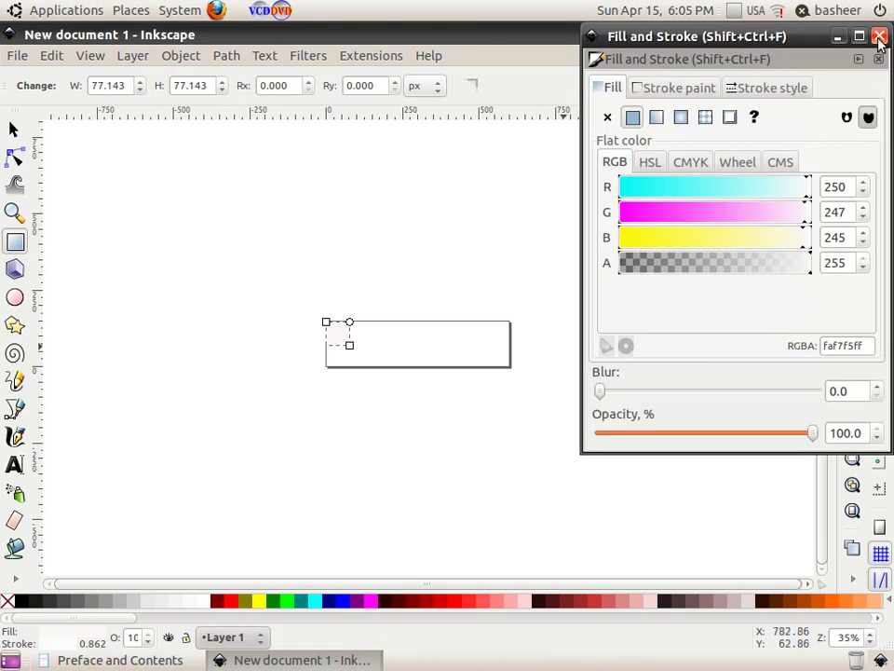
left_click(880, 36)
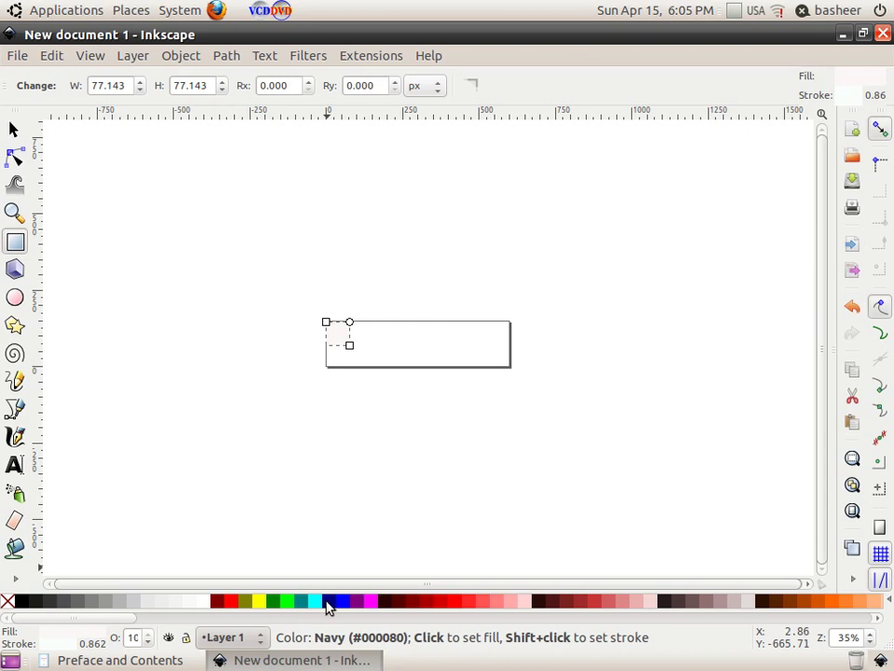
left_click(329, 601)
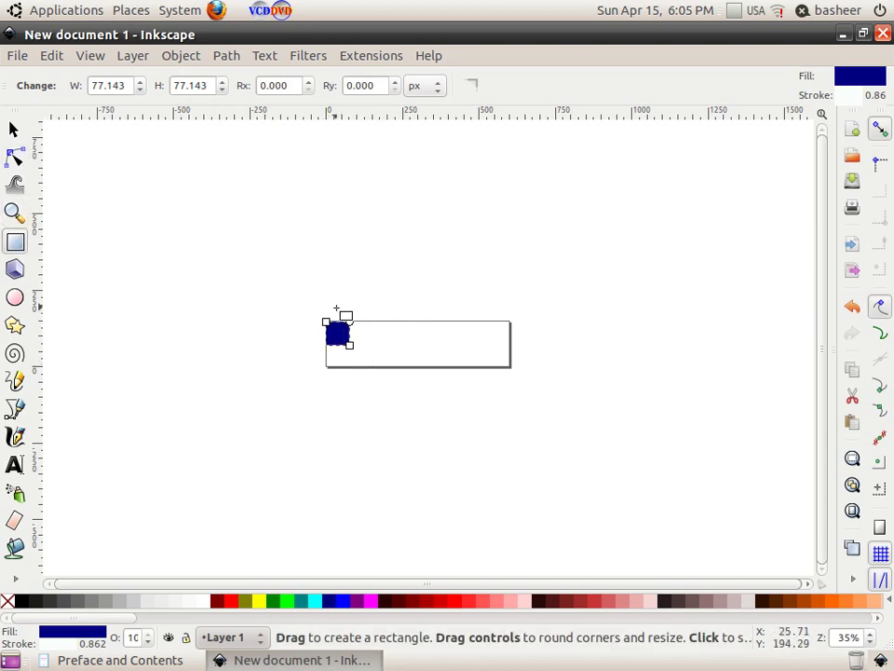
Step: Add two more navy rectangles to its right and stretch the first to full page height
left_click_drag(369, 321, 417, 367)
left_click_drag(428, 321, 511, 366)
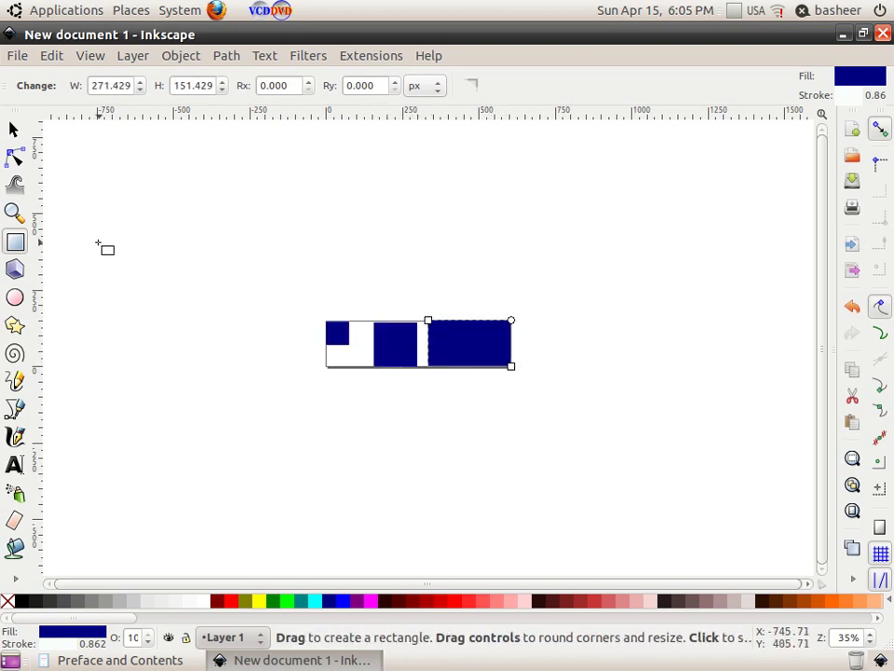
left_click(13, 130)
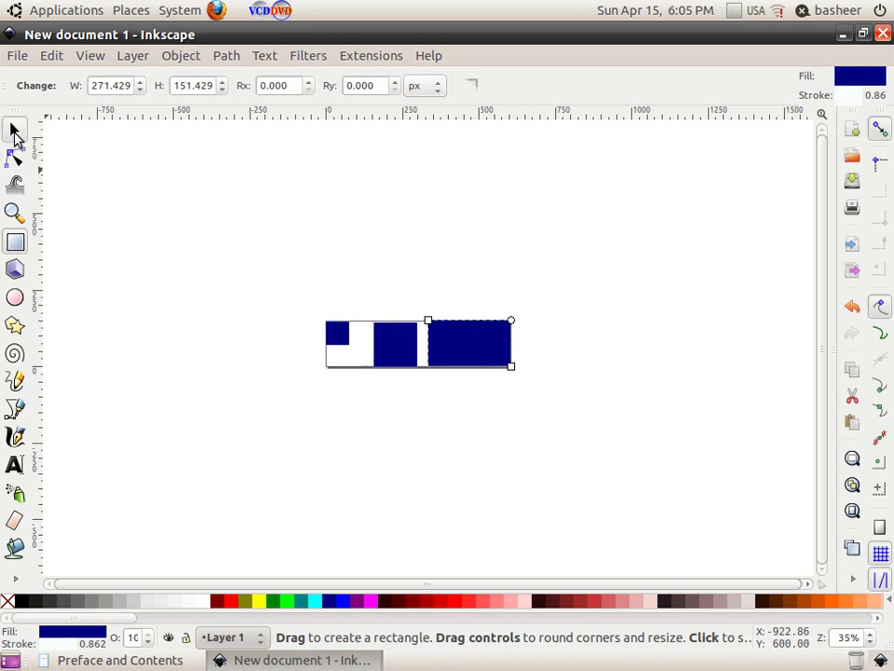
left_click(345, 341)
left_click_drag(355, 352, 374, 381)
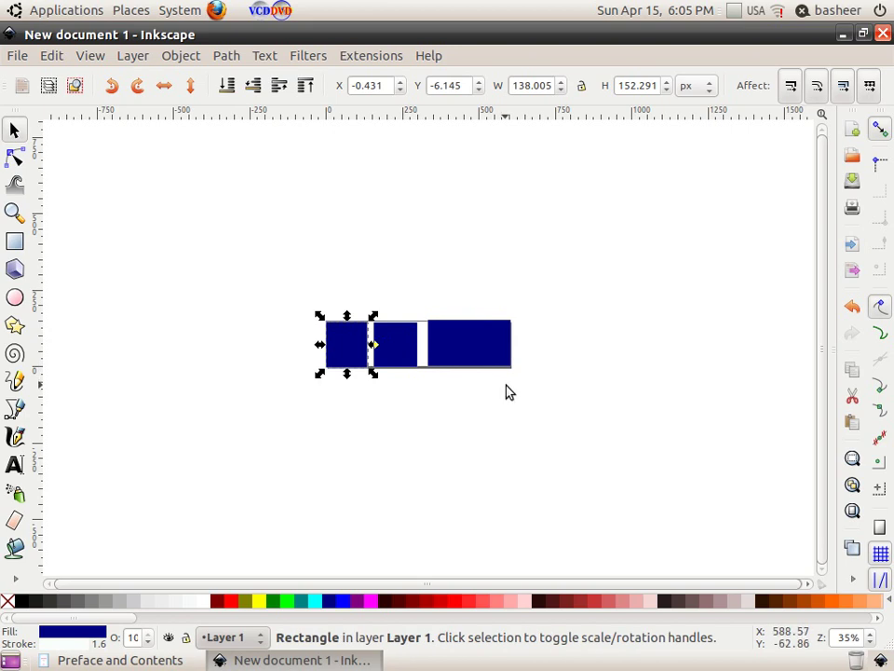
left_click(232, 269)
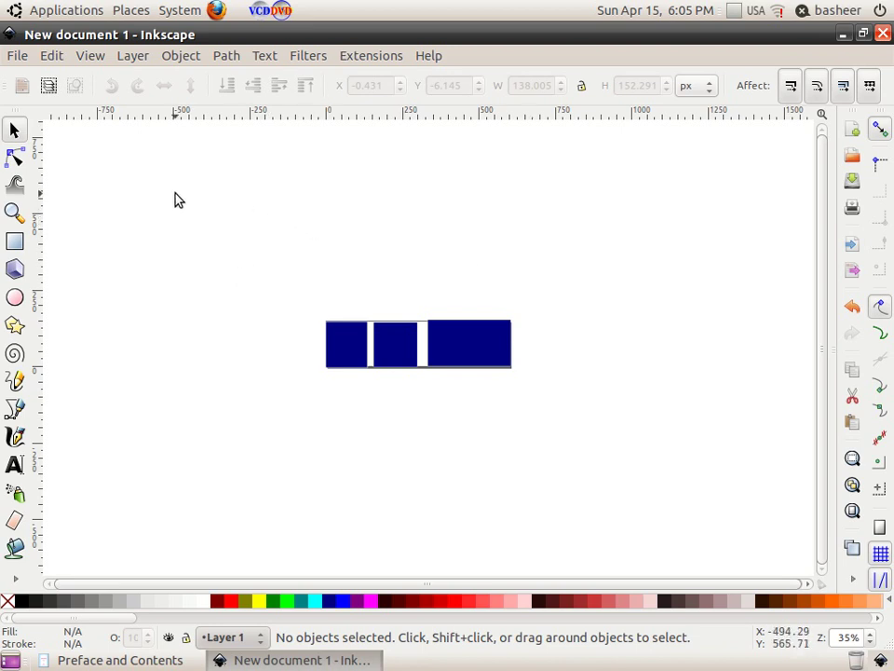
Step: Import itslogo.png from Desktop > Resources > Resource10 as an embedded image
left_click(19, 57)
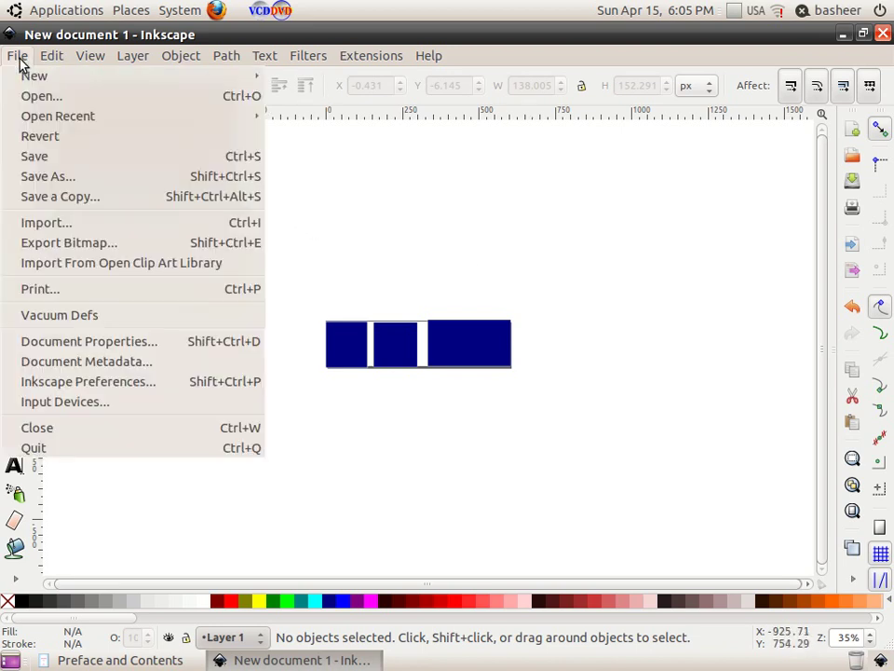
left_click(86, 227)
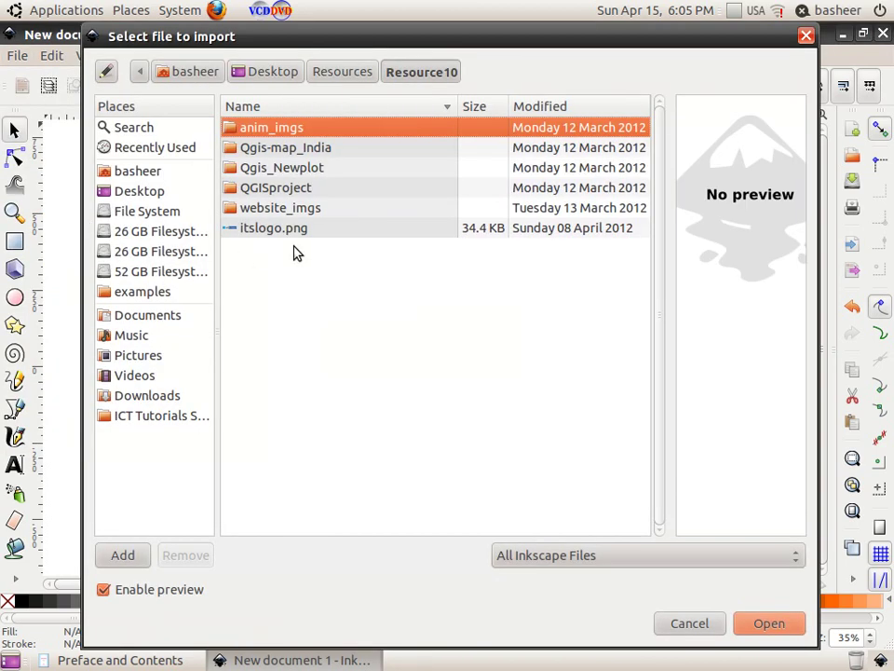
left_click(275, 73)
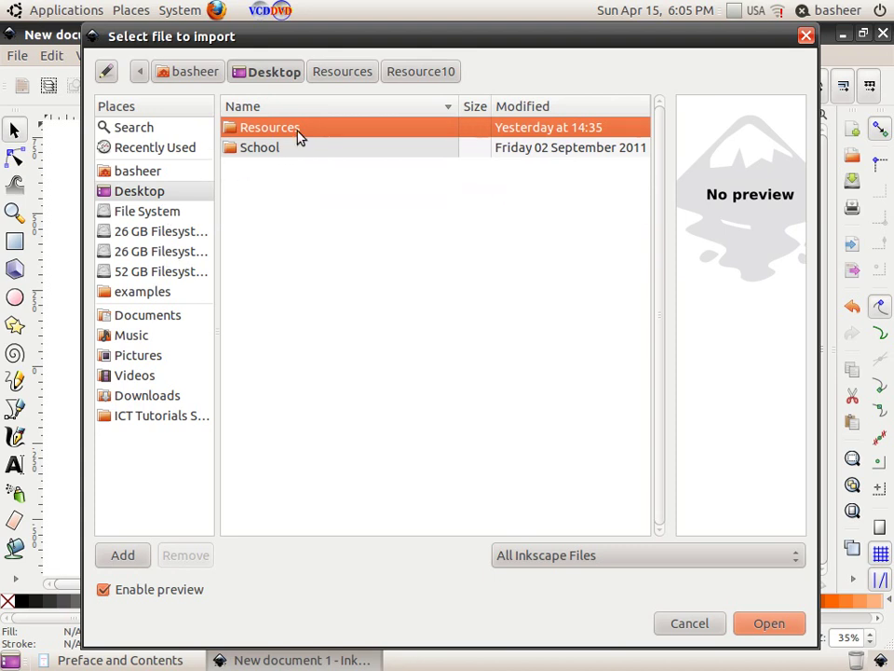
double_click(298, 135)
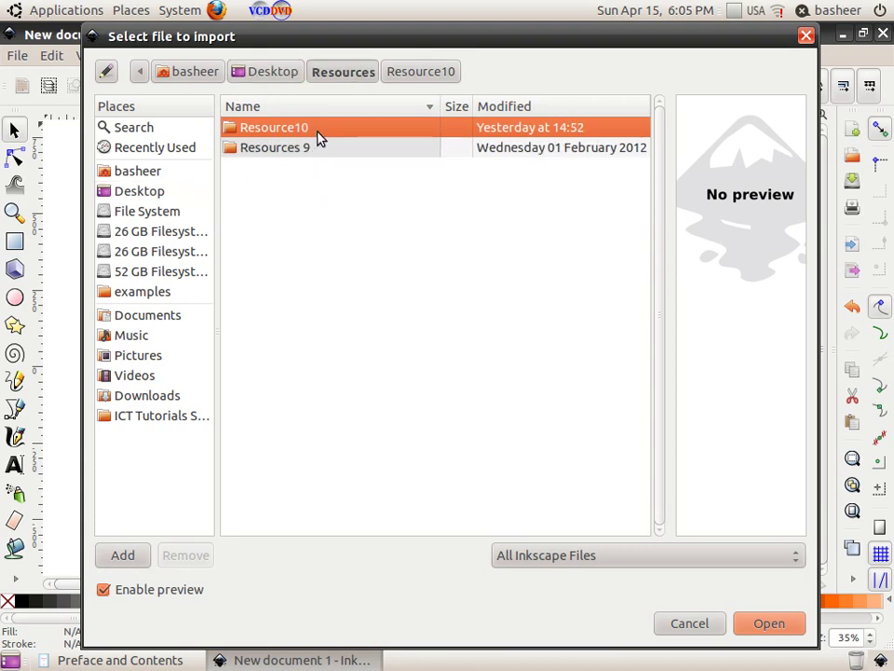
double_click(318, 135)
left_click(280, 231)
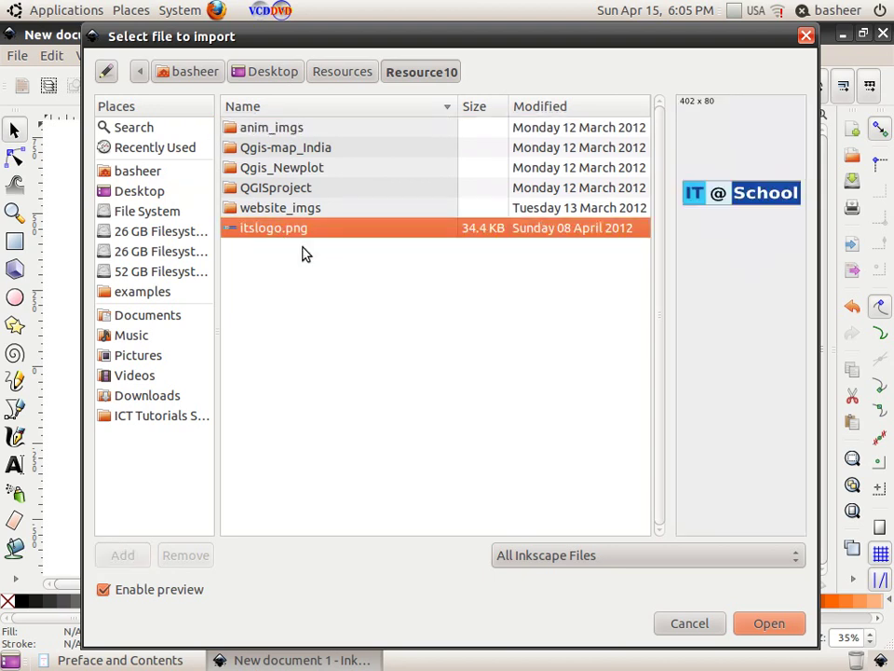
left_click(758, 624)
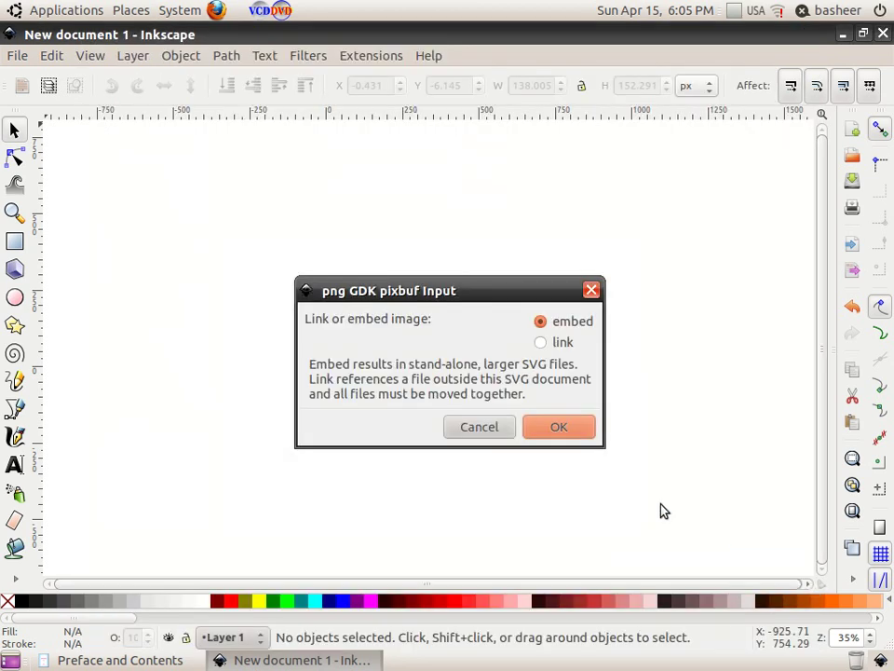
left_click(580, 435)
Step: Move the logo above the navy bars and stretch it to about 596 by 154 px
left_click_drag(589, 443, 391, 300)
left_click_drag(457, 316, 517, 324)
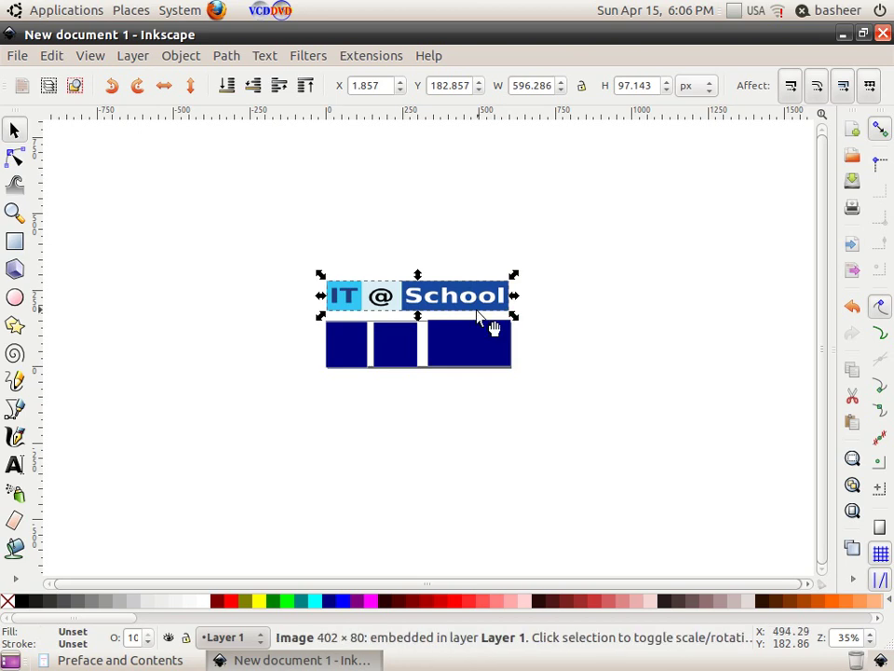
left_click_drag(418, 278, 417, 264)
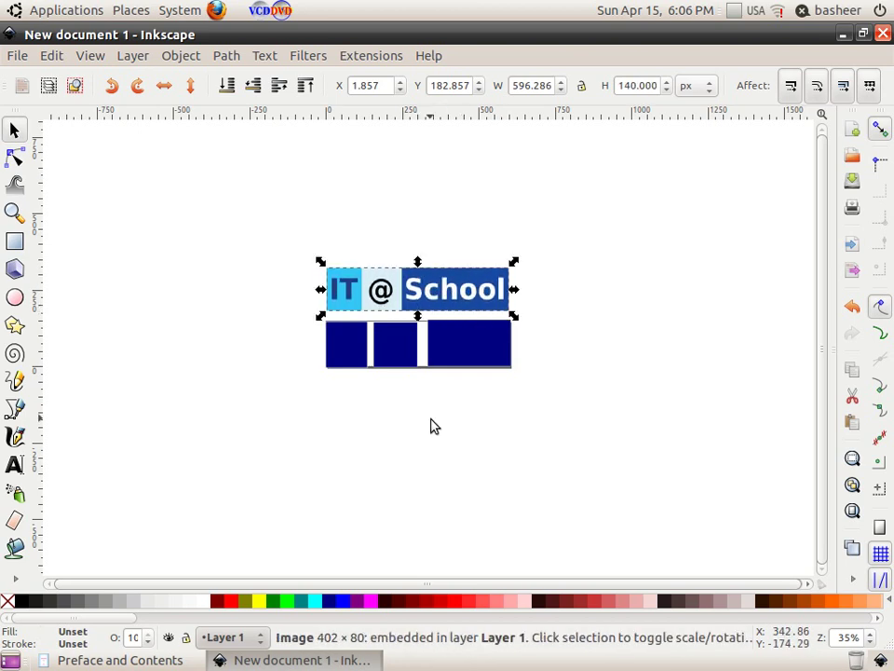
left_click(434, 426)
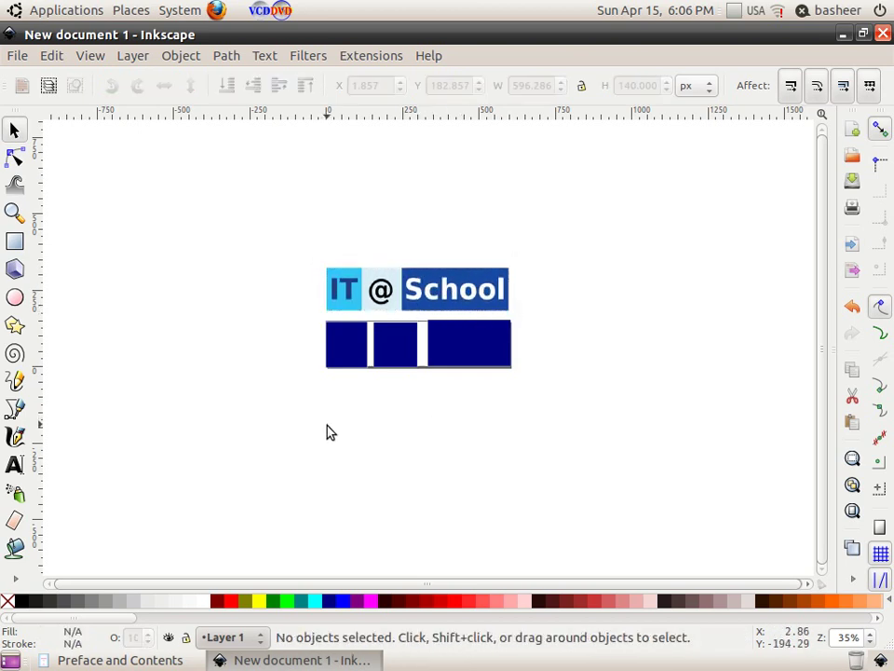
left_click(445, 293)
left_click_drag(418, 262, 419, 258)
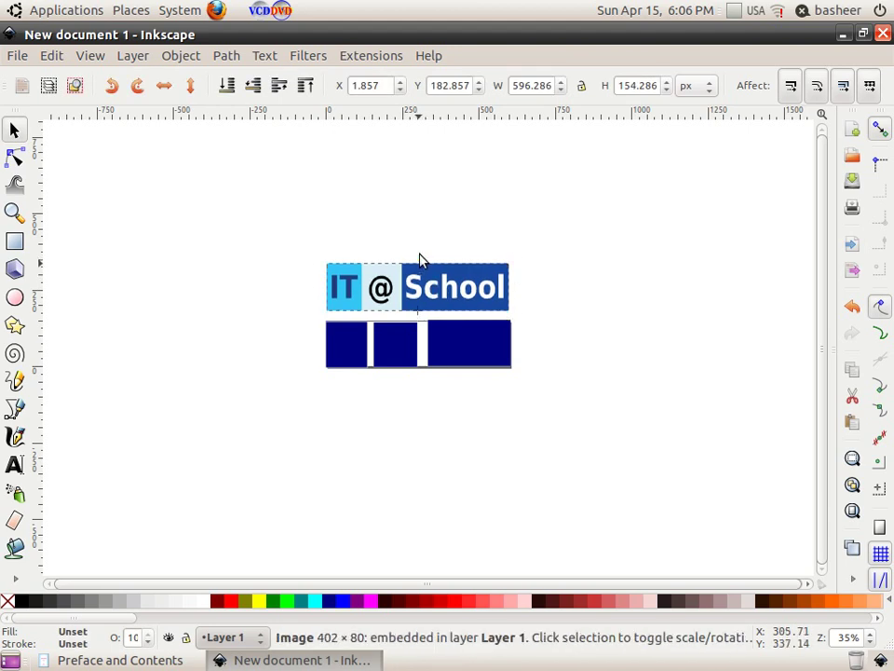
left_click(335, 377)
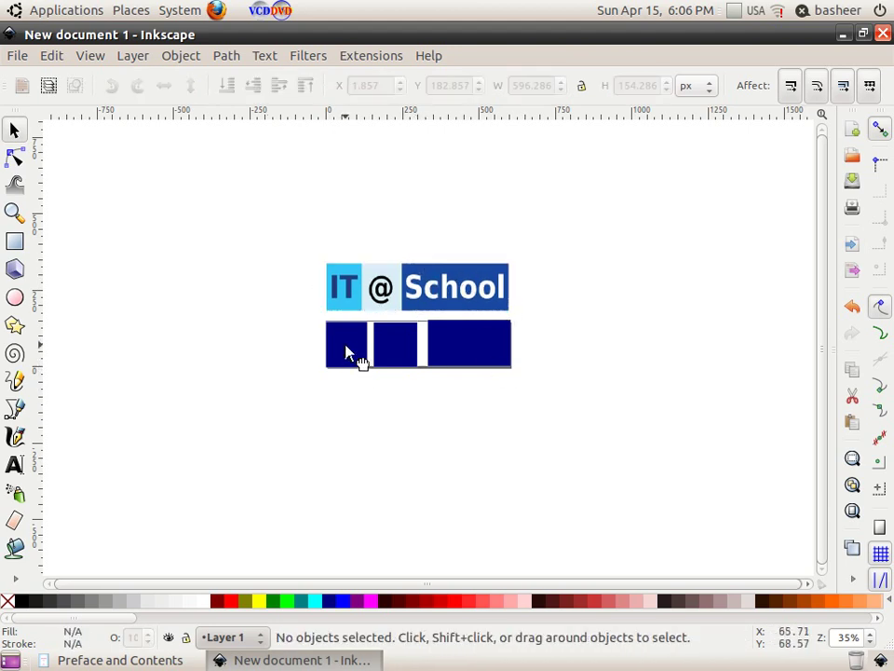
left_click(355, 358)
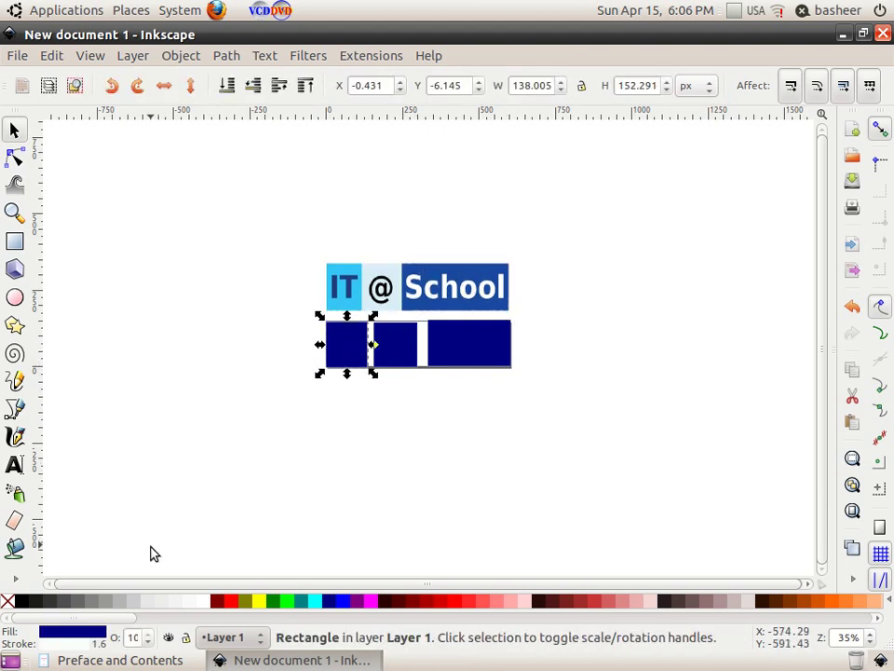
Step: Recolour the bars with RGB sliders: left cyan-teal, middle mint 74d4c0, right blue 003380
left_click(93, 639)
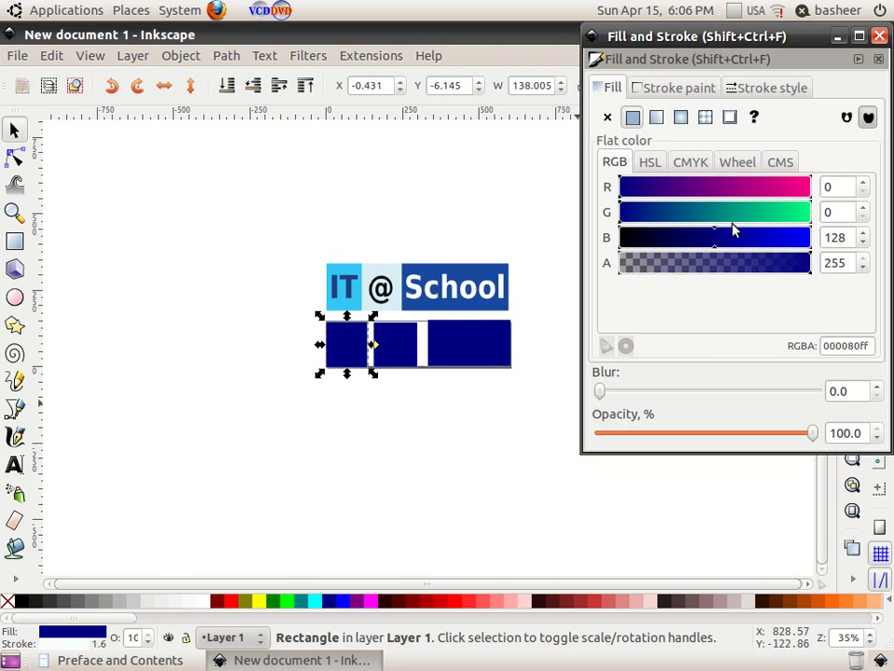
mouse_move(758, 245)
left_mouse_down()
mouse_move(750, 243)
mouse_move(770, 236)
mouse_move(741, 217)
left_mouse_up()
left_click_drag(732, 213, 747, 212)
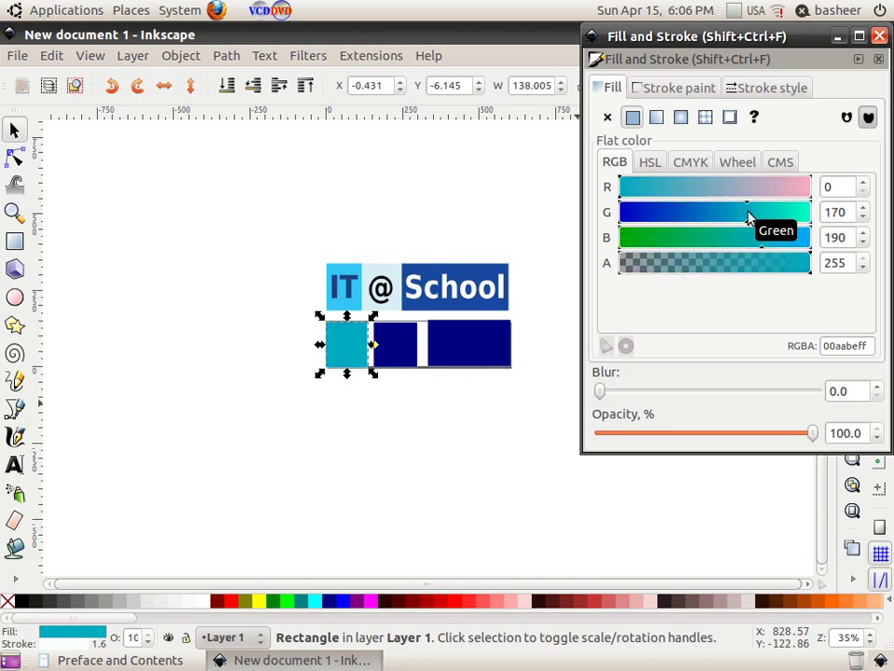
left_click(398, 357)
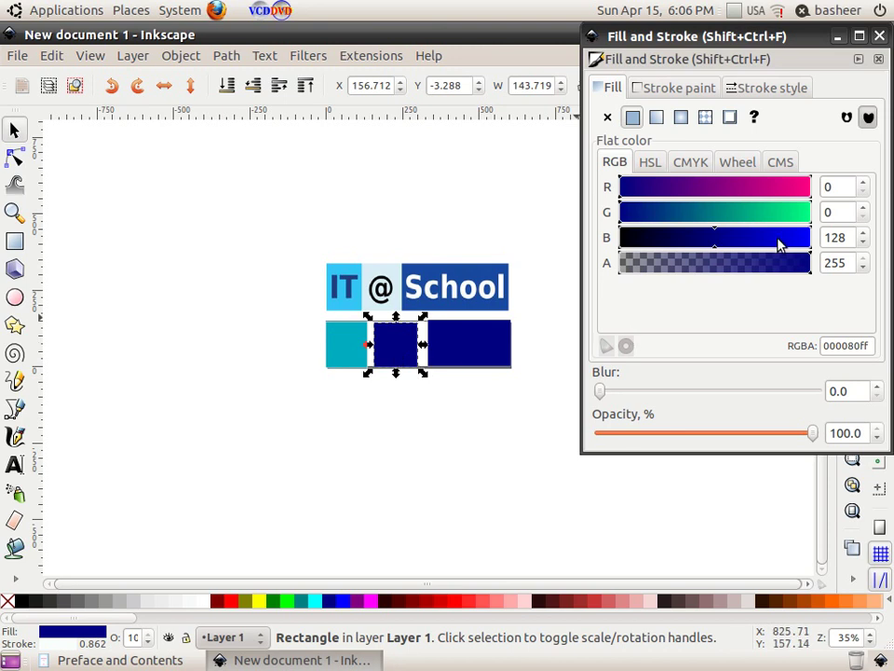
mouse_move(763, 215)
left_mouse_down()
mouse_move(779, 215)
mouse_move(772, 239)
mouse_move(725, 239)
mouse_move(766, 238)
left_mouse_up()
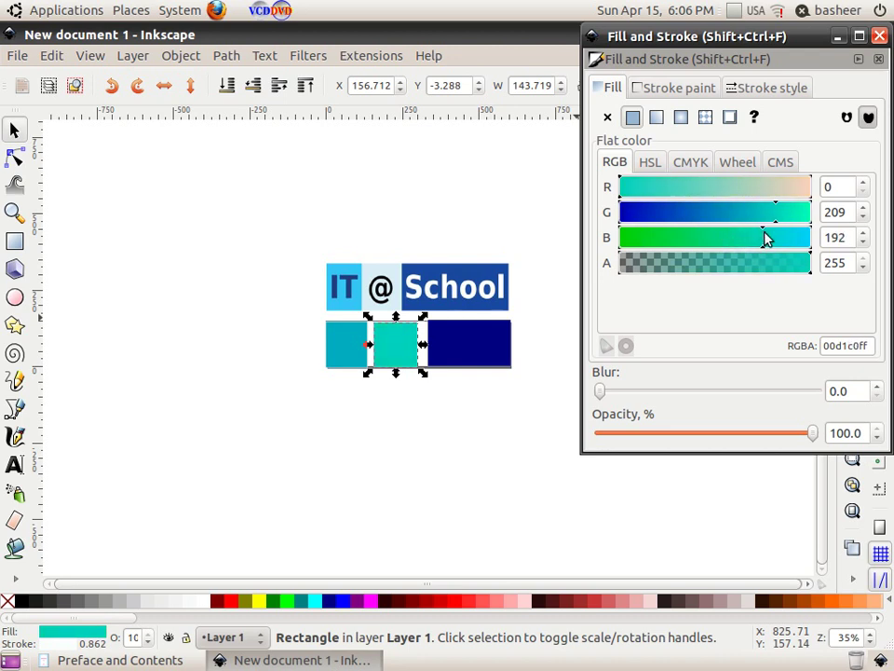
mouse_move(681, 190)
left_mouse_down()
mouse_move(665, 190)
mouse_move(726, 187)
mouse_move(706, 189)
left_mouse_up()
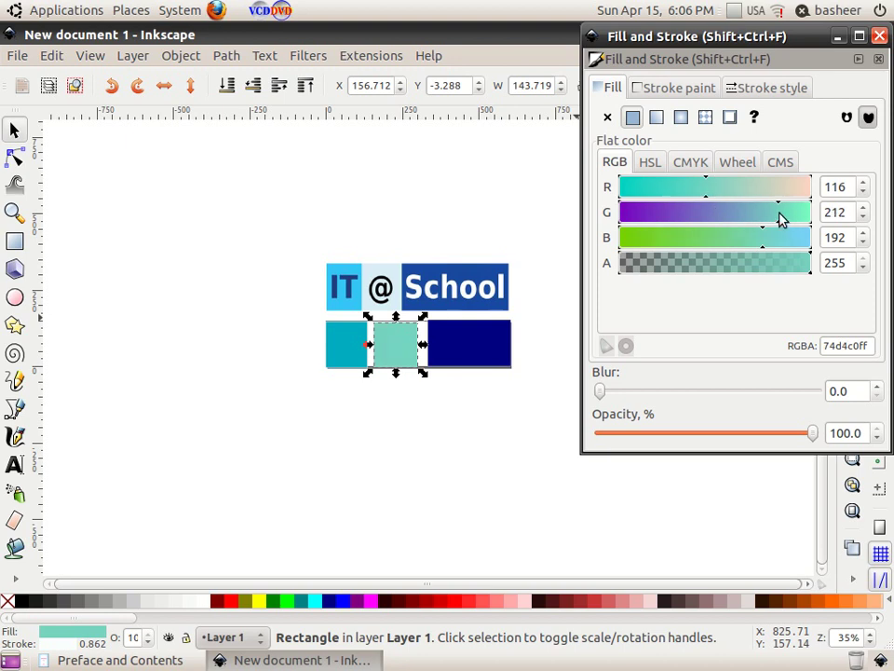
left_click(469, 350)
mouse_move(713, 244)
left_mouse_down()
mouse_move(722, 242)
mouse_move(715, 241)
left_mouse_up()
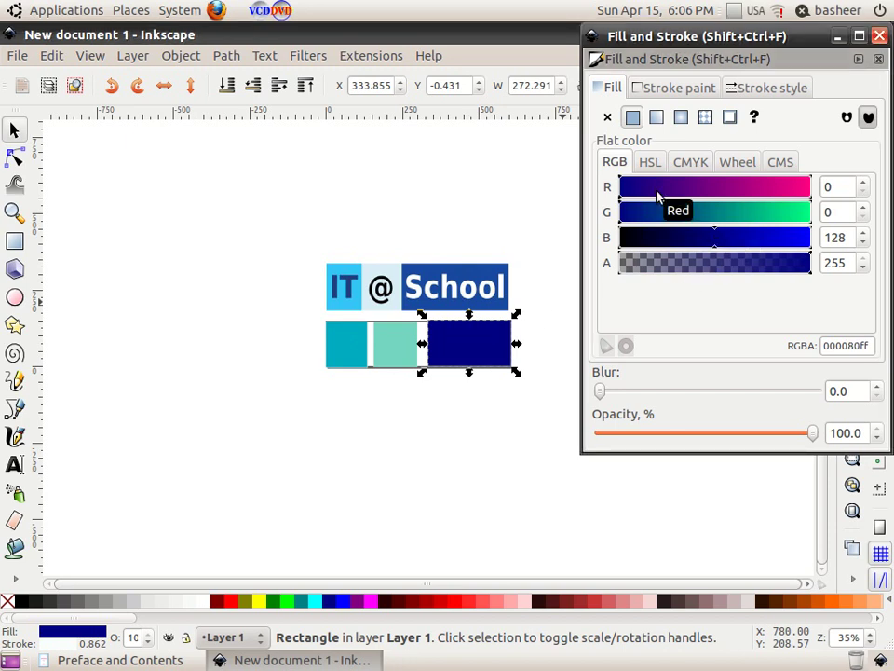
left_click_drag(640, 213, 659, 216)
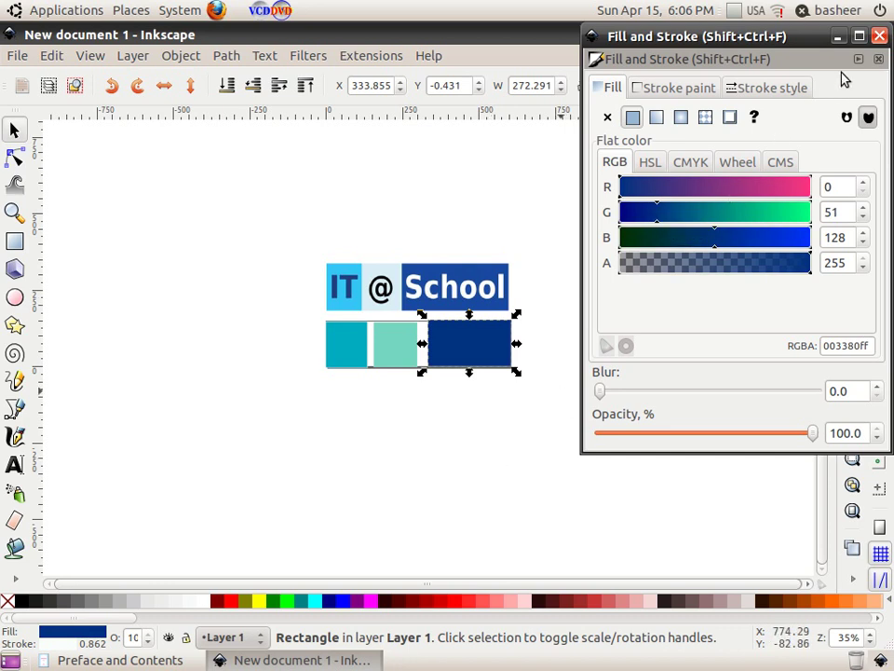
left_click(880, 35)
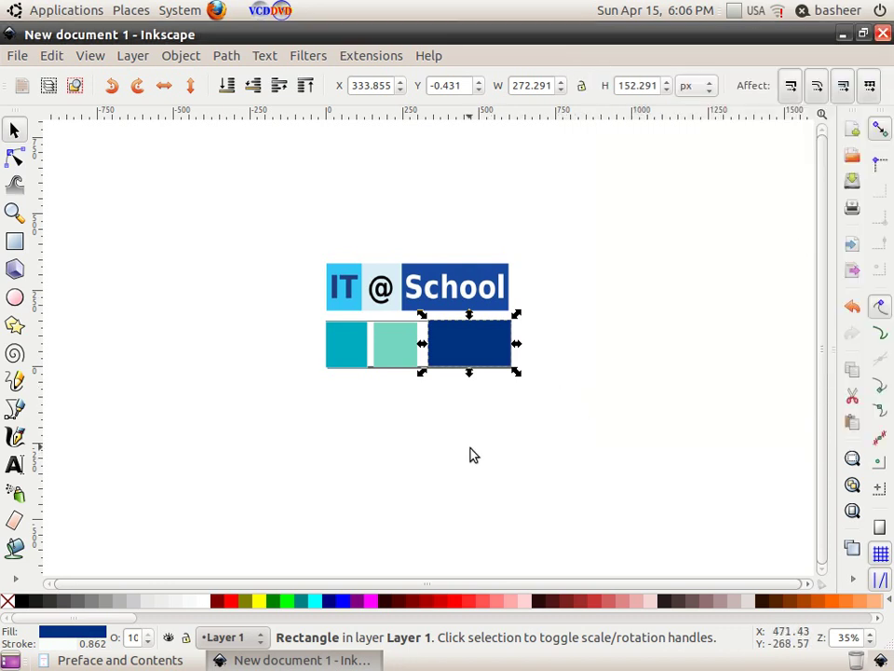
Step: Resize the cyan left rectangle to 150 px high and 125 px wide
left_click(447, 449)
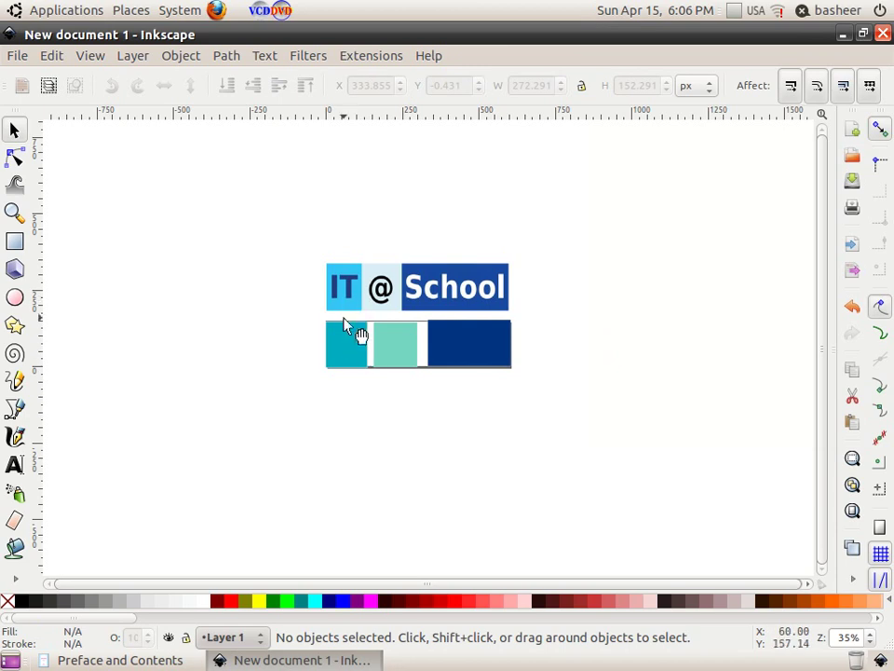
left_click(348, 344)
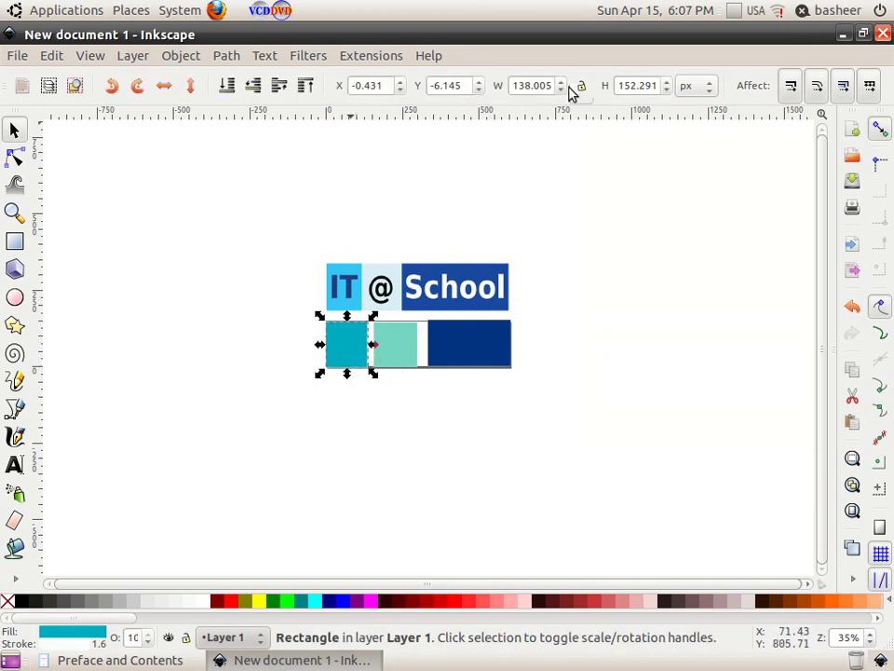
left_click(620, 90)
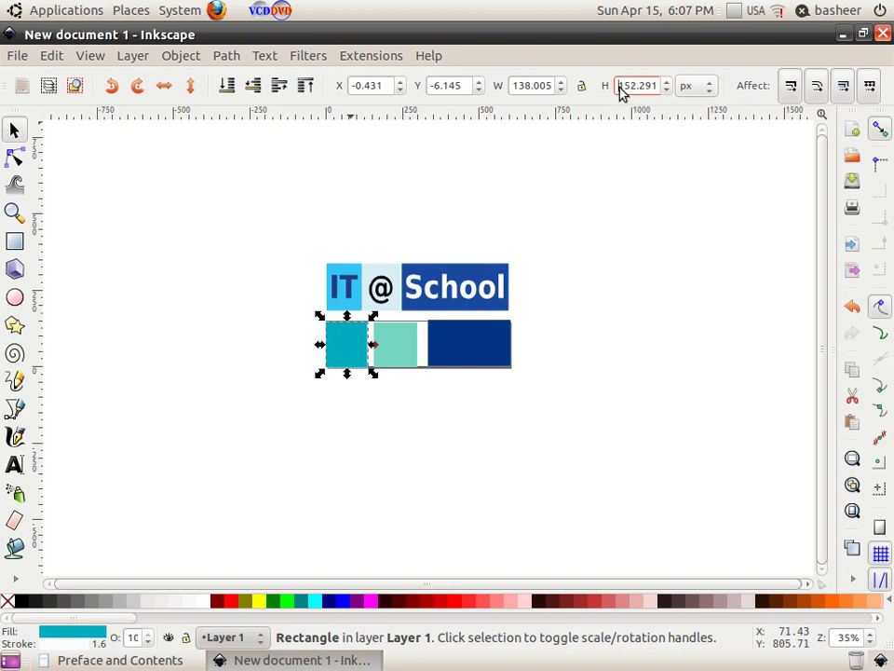
key("Delete")
key("Delete")
key("Delete")
key("Delete")
key("Delete")
key("Delete")
key("Delete")
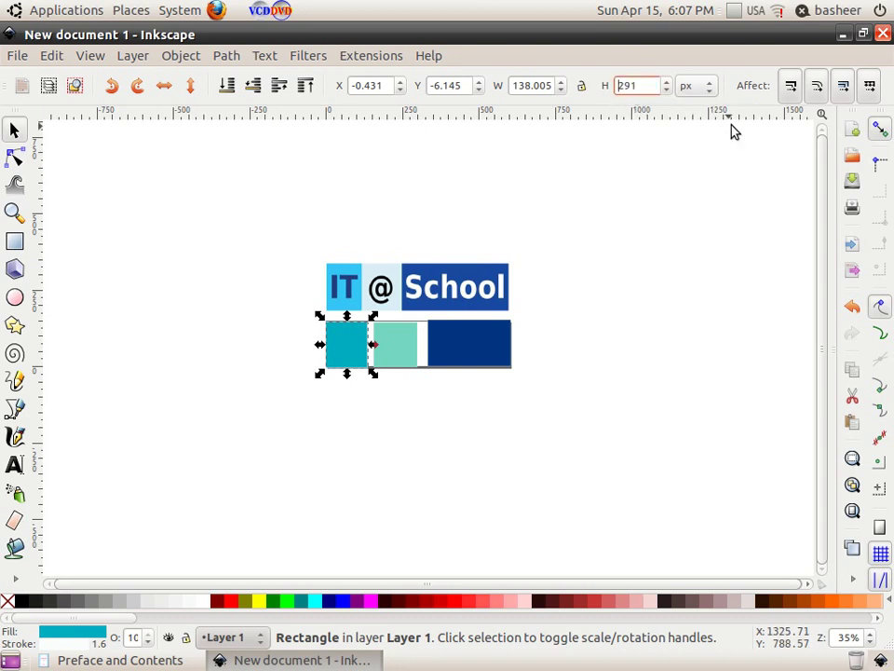
type("150")
key("Return")
left_click(516, 88)
key("Delete")
key("Delete")
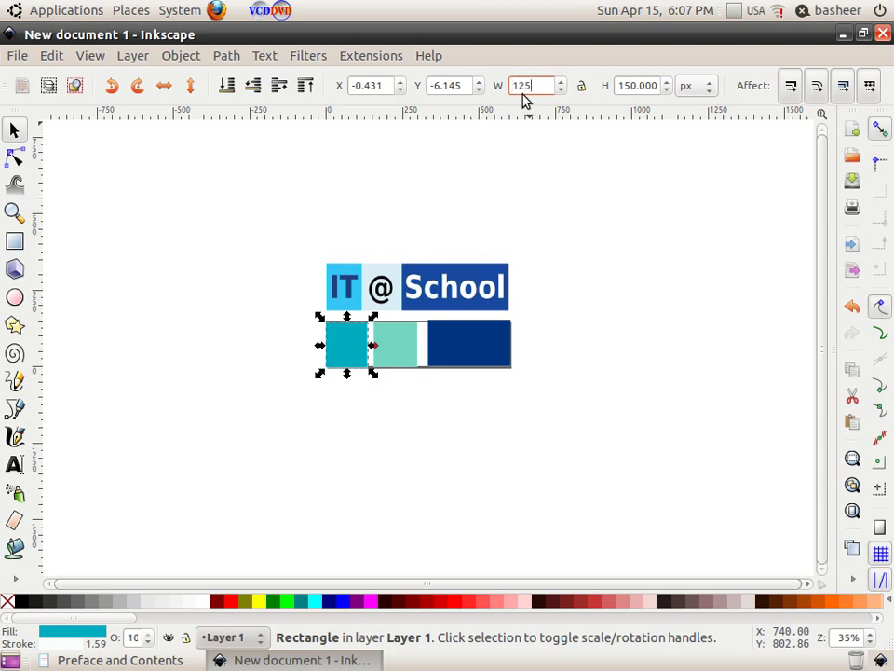
type("125")
key("Return")
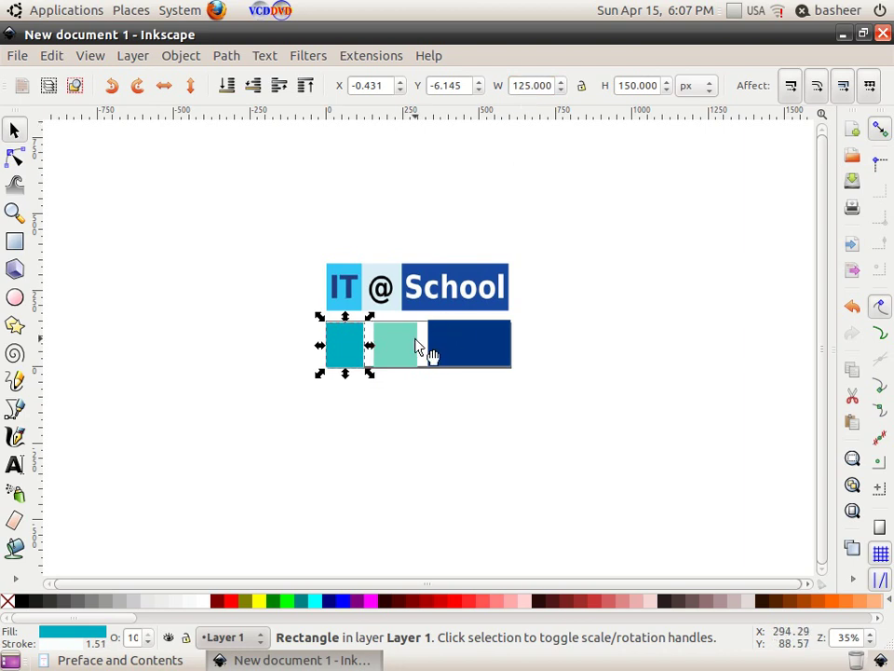
Step: Resize the light-green middle rectangle to 150 px high and 125 px wide
left_click(408, 346)
left_click(619, 86)
key("Delete")
key("Delete")
key("Delete")
key("Delete")
key("Delete")
key("Delete")
key("Delete")
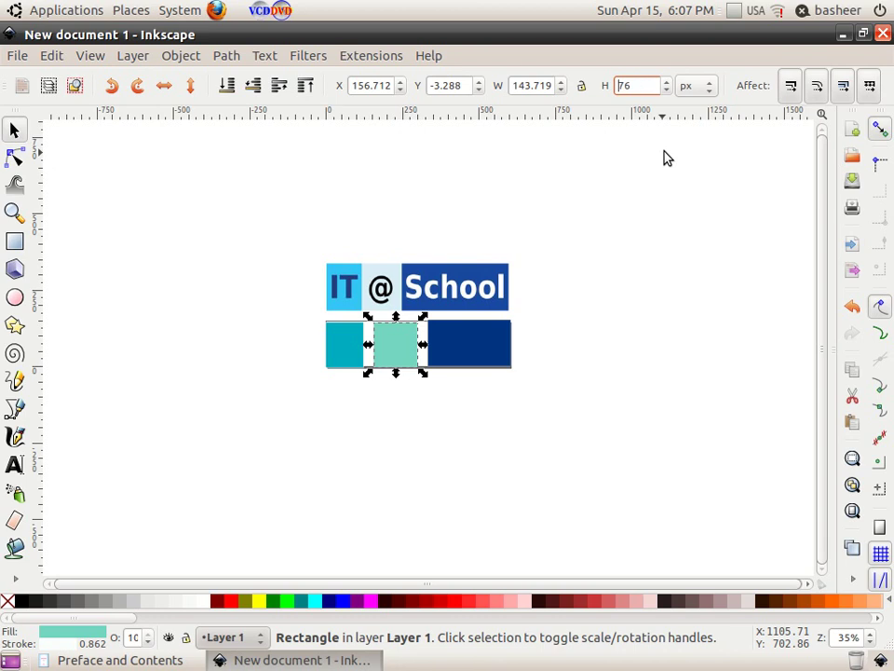
type("150")
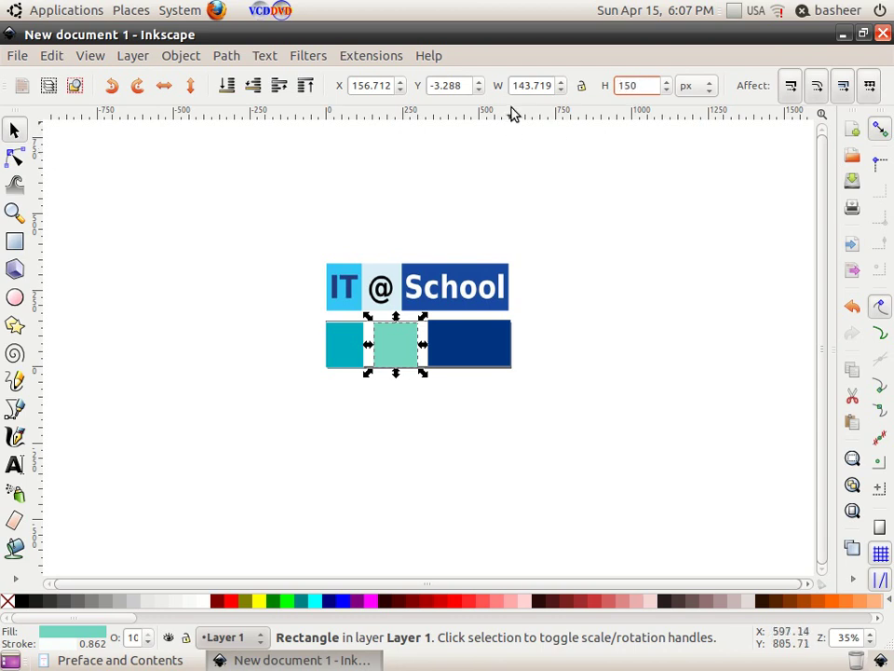
left_click(515, 88)
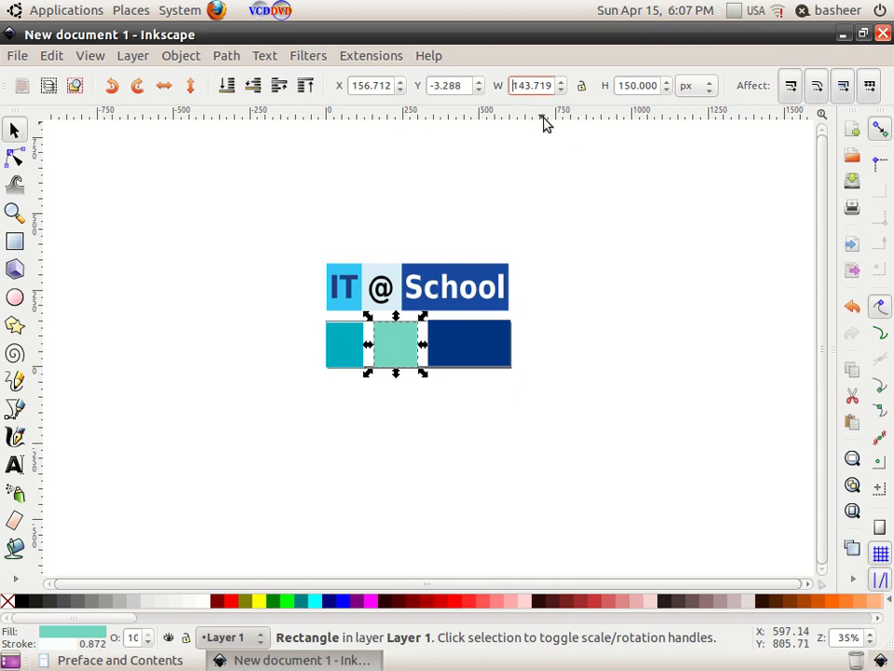
key("BackSpace")
key("BackSpace")
key("BackSpace")
key("BackSpace")
key("Return")
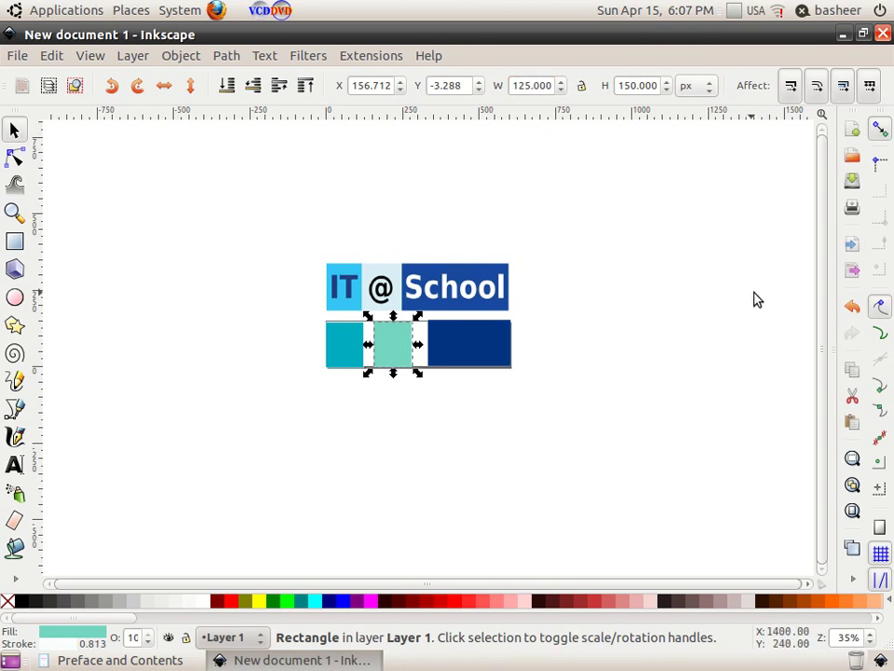
Step: Nudge the cyan rectangle up and move the light-green one left flush against it
left_click(423, 397)
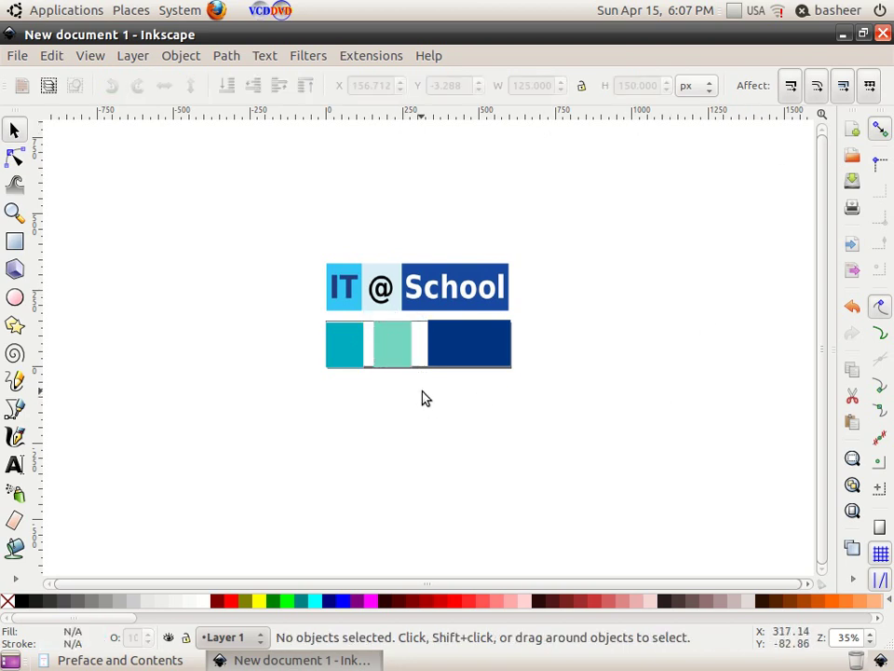
left_click(356, 358)
key("Up")
left_click(734, 412)
left_click(398, 363)
key("Left")
key("Left")
key("Left")
key("Left")
key("Left")
key("Left")
key("Left")
key("Left")
key("Left")
key("Left")
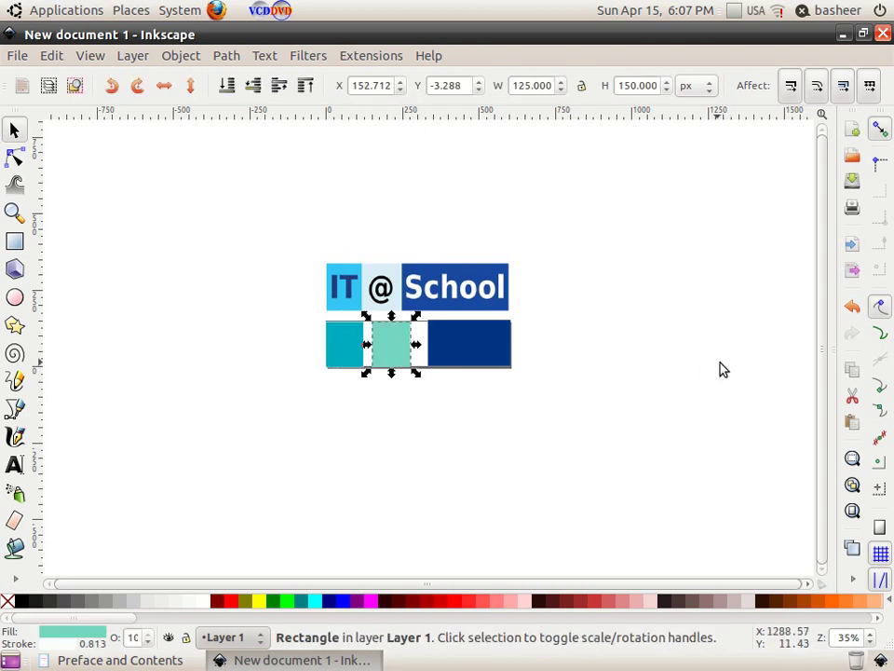
key("Left")
key("Left")
key("Left")
key("Left")
key("Left")
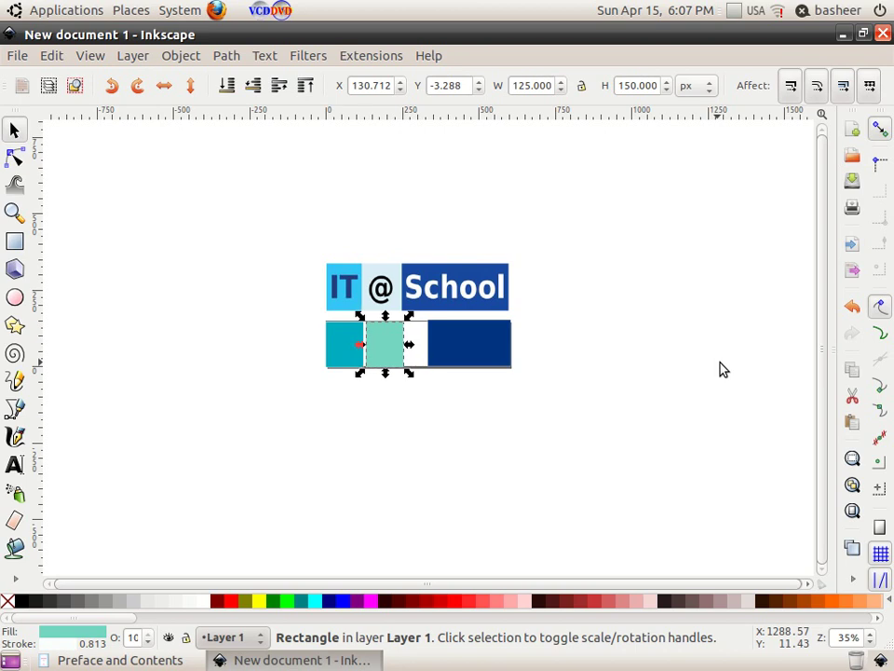
key("Left")
left_click(722, 369)
Step: Make the dark-blue rectangle 150 px high and 350 px wide, butted against the light-green one
left_click(499, 363)
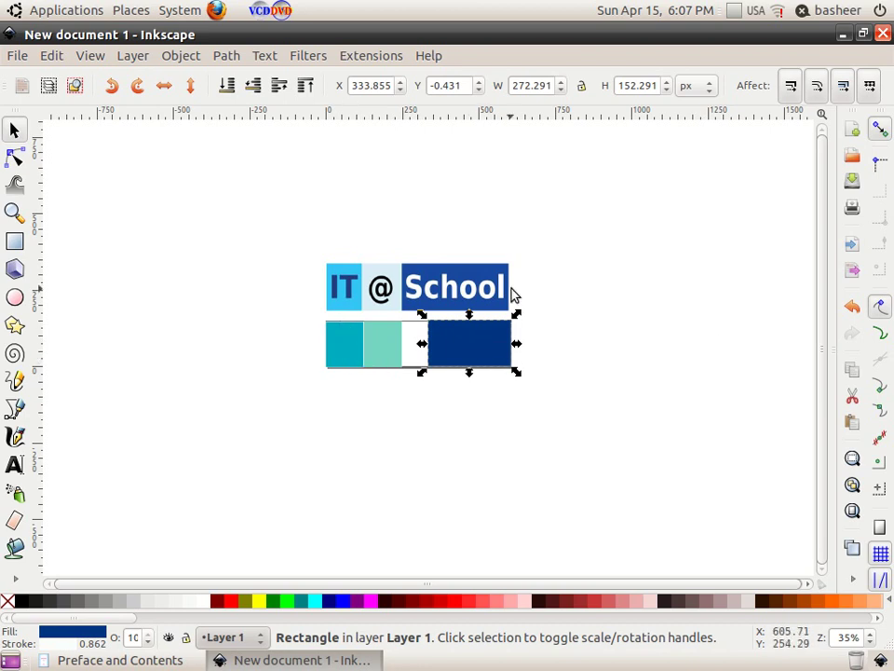
left_click(621, 87)
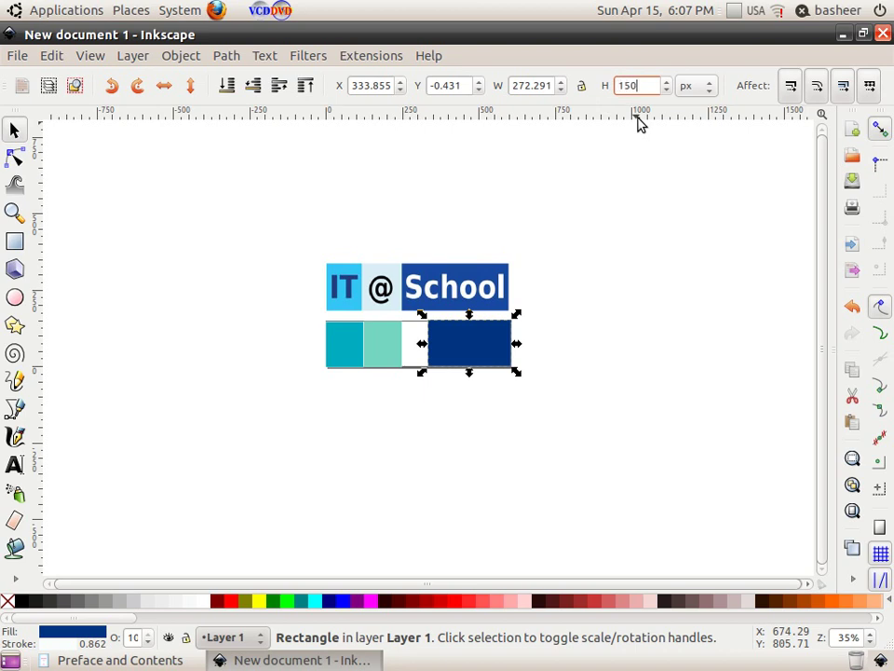
key("Return")
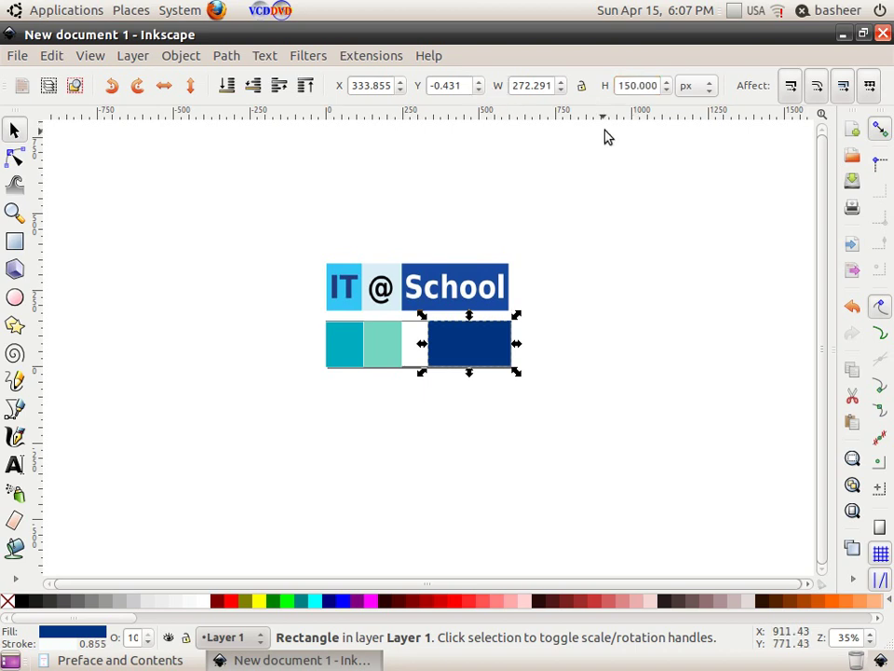
left_click(511, 84)
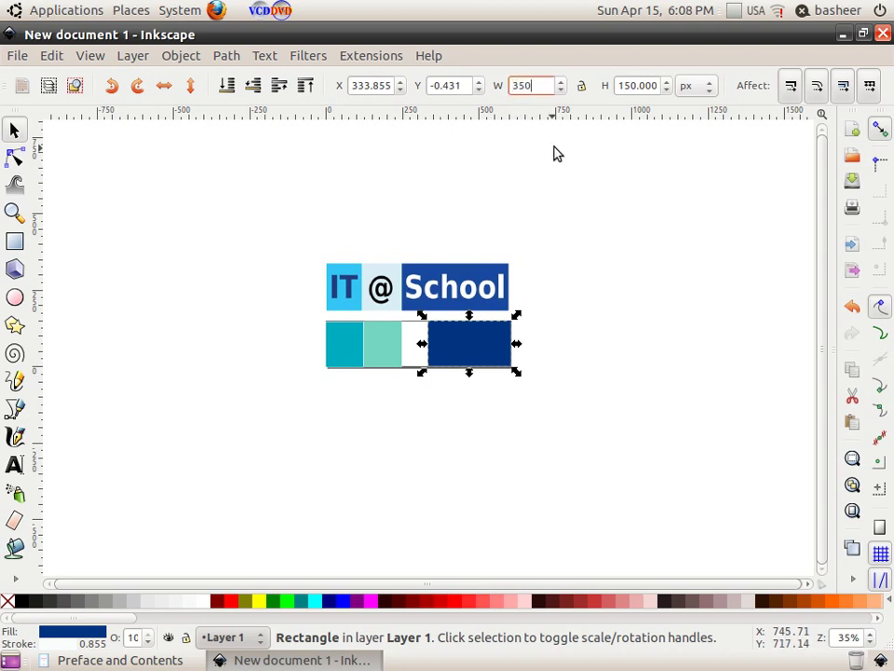
key("Return")
key("Left")
key("Left")
key("Left")
key("Left")
key("Left")
key("Left")
key("Left")
key("Left")
key("Left")
key("Left")
key("Left")
key("Left")
key("Left")
key("Left")
key("Left")
key("Left")
key("Left")
key("Left")
key("Left")
key("Left")
key("Left")
key("Left")
key("Left")
key("Left")
key("Left")
key("Left")
key("Left")
key("Left")
key("Left")
key("Left")
key("Left")
key("Left")
key("Left")
key("Left")
key("Left")
key("Left")
key("Left")
key("Left")
key("Left")
key("Left")
key("Left")
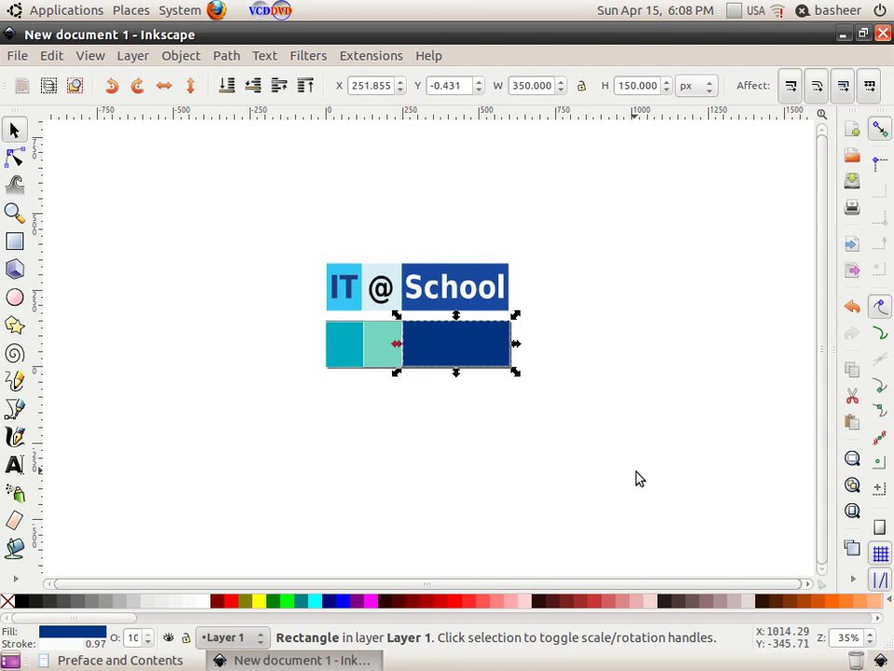
key("Escape")
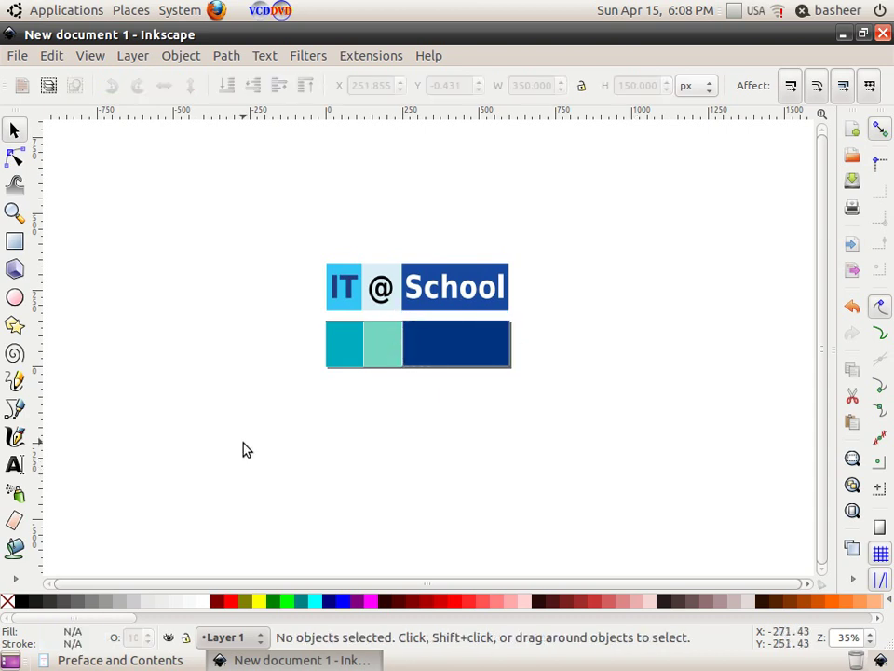
Step: Zoom in on the logo with the Zoom tool
left_click(15, 213)
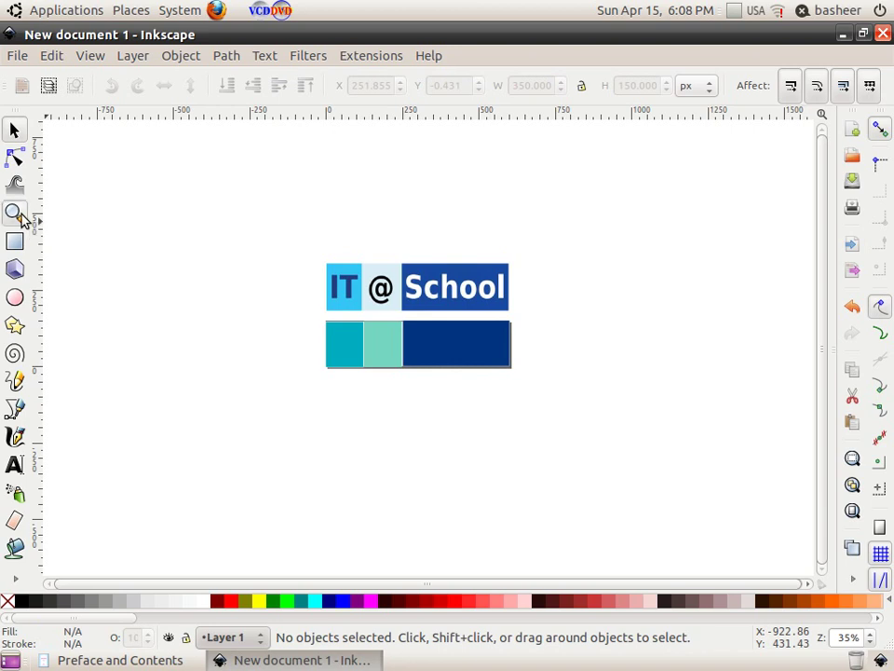
left_click(310, 286)
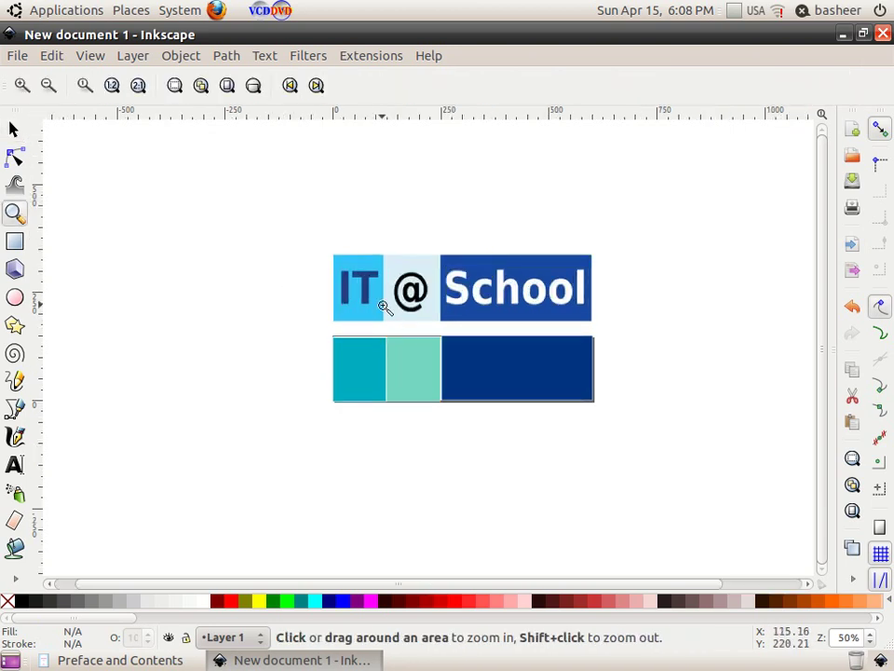
left_click(13, 130)
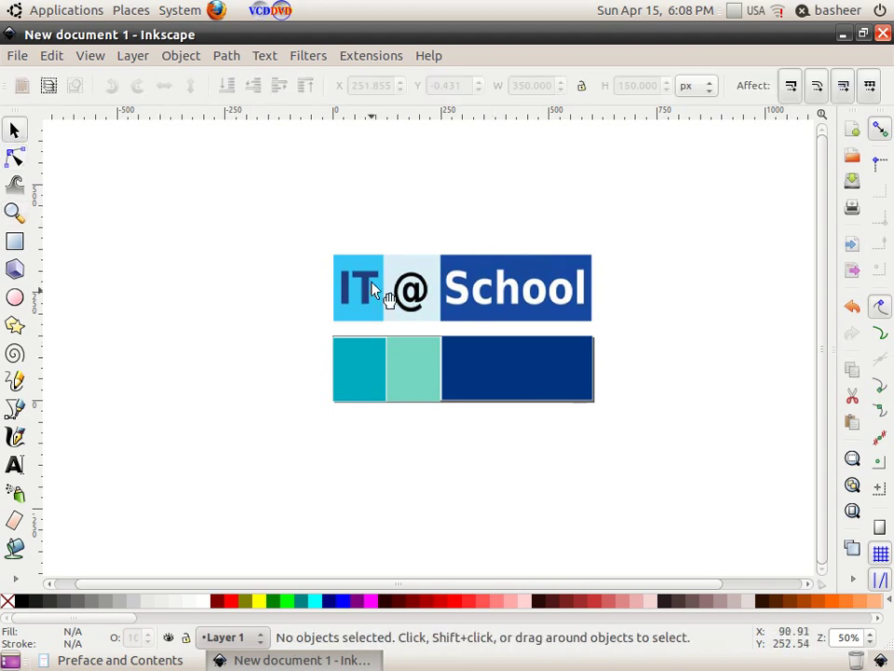
Step: Create text objects 'IT', '@' and 'School' stacked to the left of the logo
left_click(15, 466)
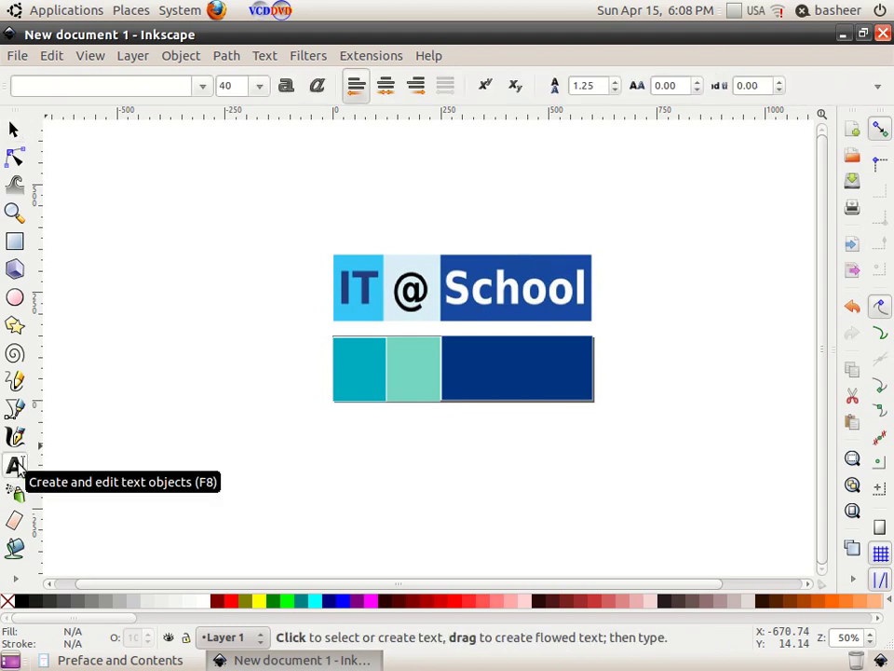
left_click(193, 261)
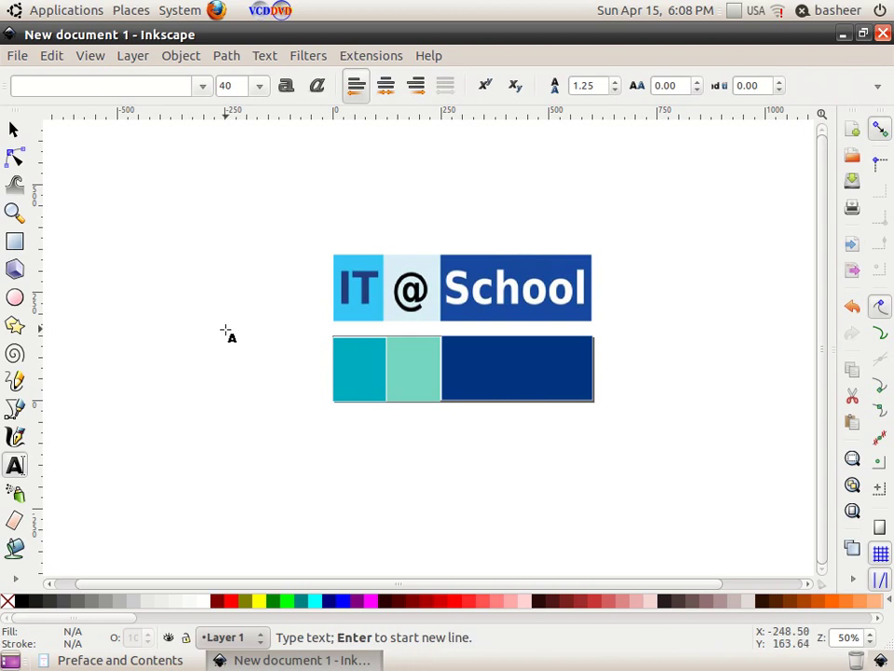
type("IT")
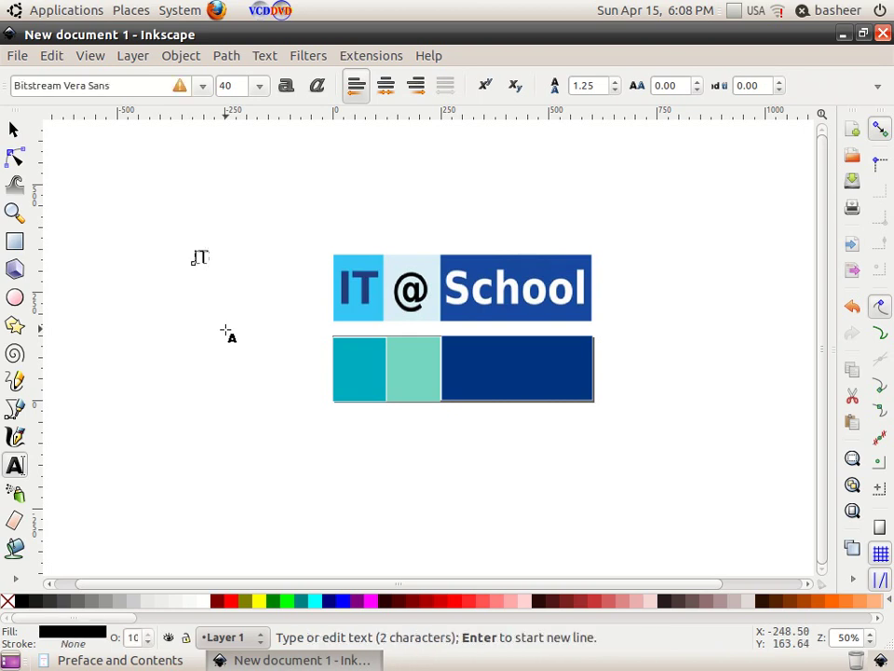
left_click(183, 335)
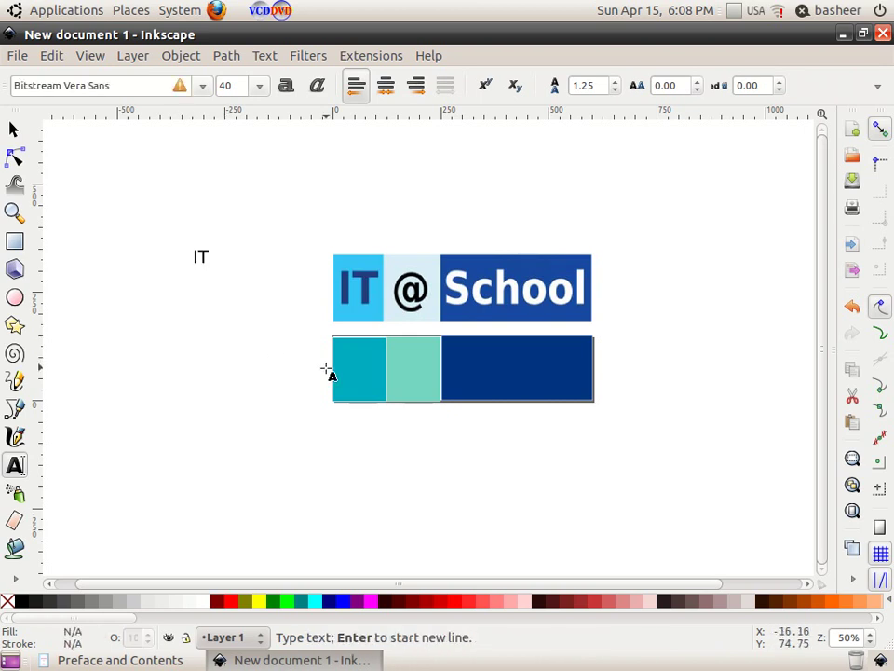
type("@")
left_click(186, 399)
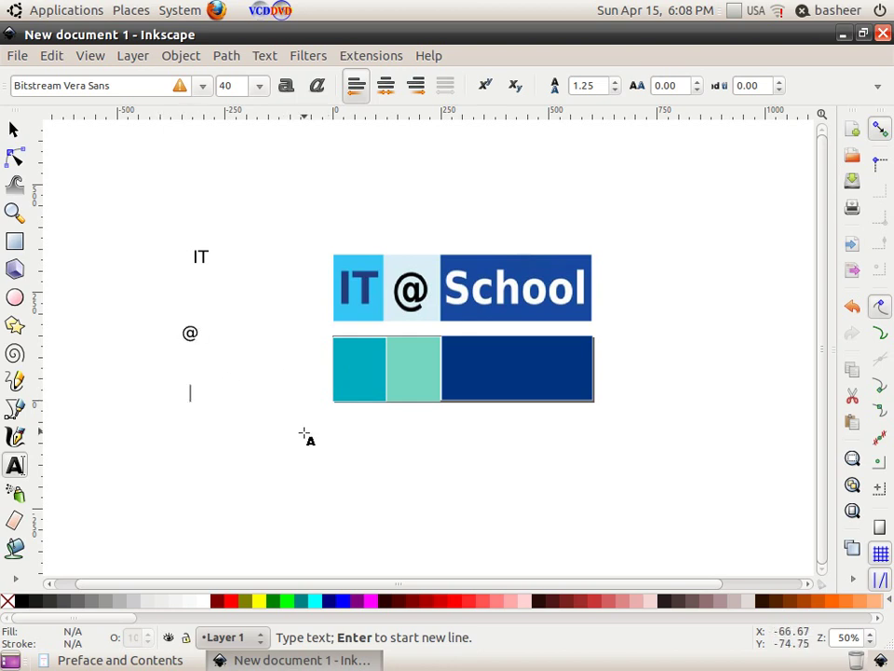
type("School")
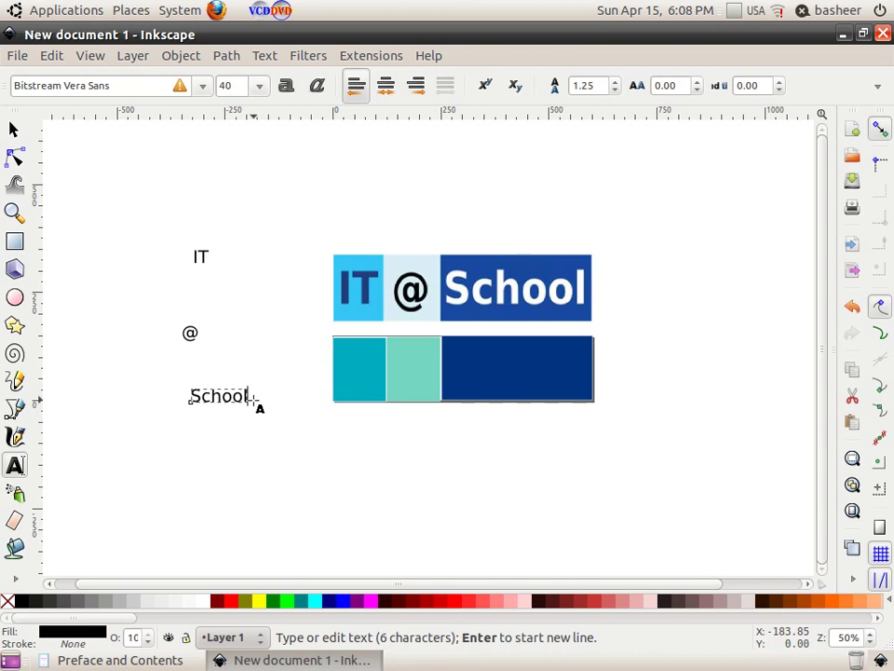
left_click(14, 130)
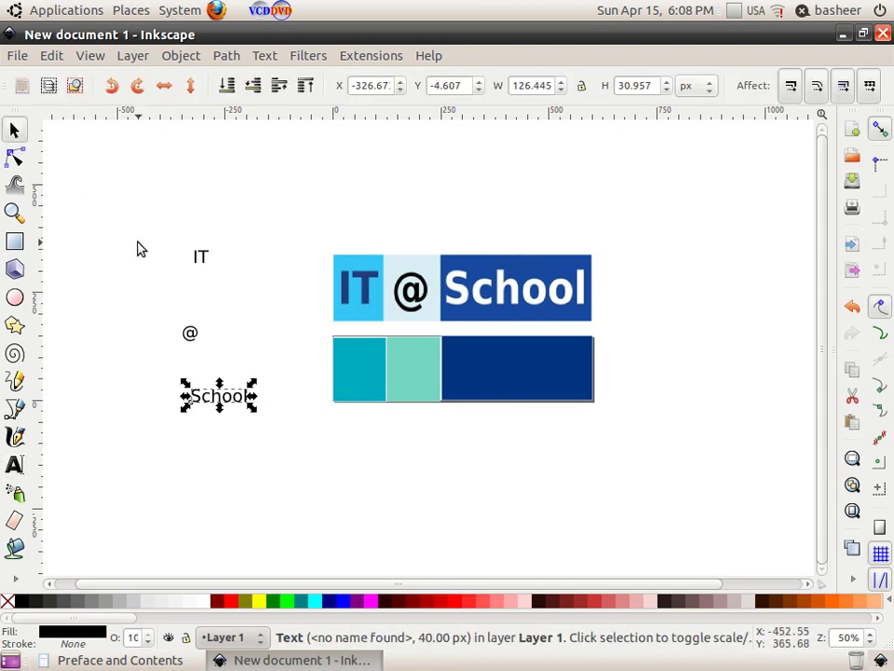
Step: Enlarge the IT text, colour it navy, and place it on the cyan block
left_click(200, 261)
left_click_drag(215, 277, 225, 292)
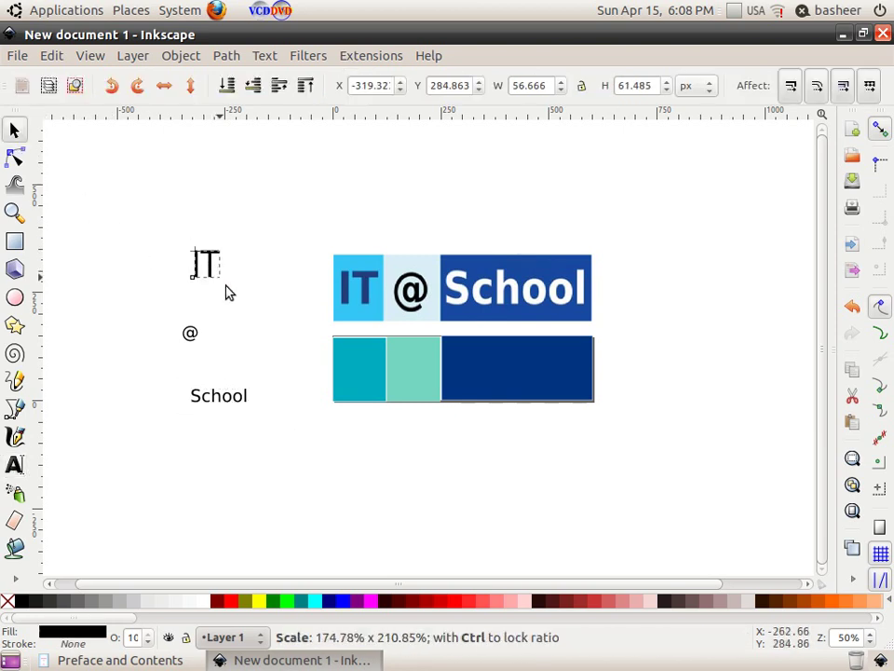
left_click(331, 600)
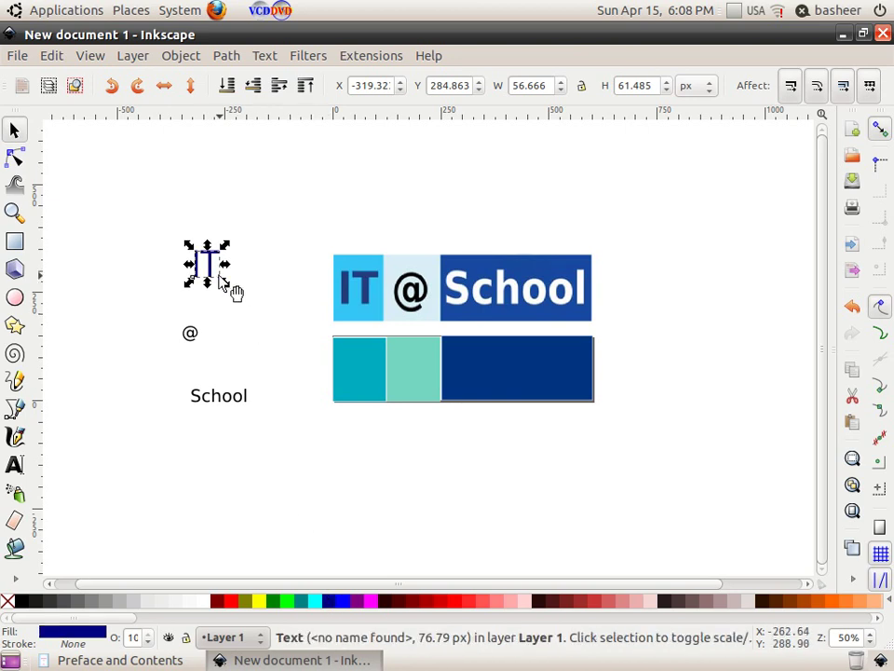
left_click_drag(212, 265, 381, 397)
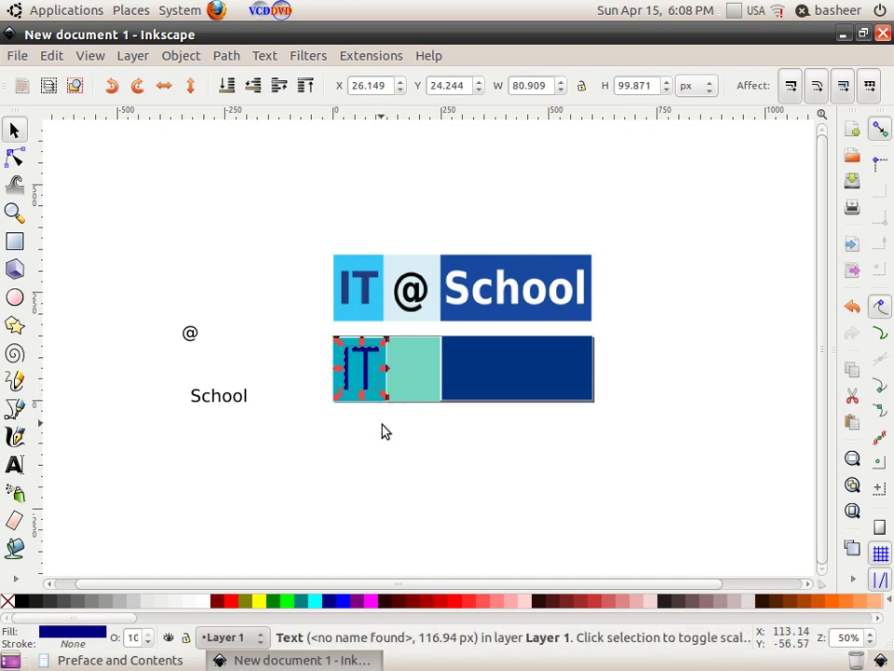
left_click(387, 419)
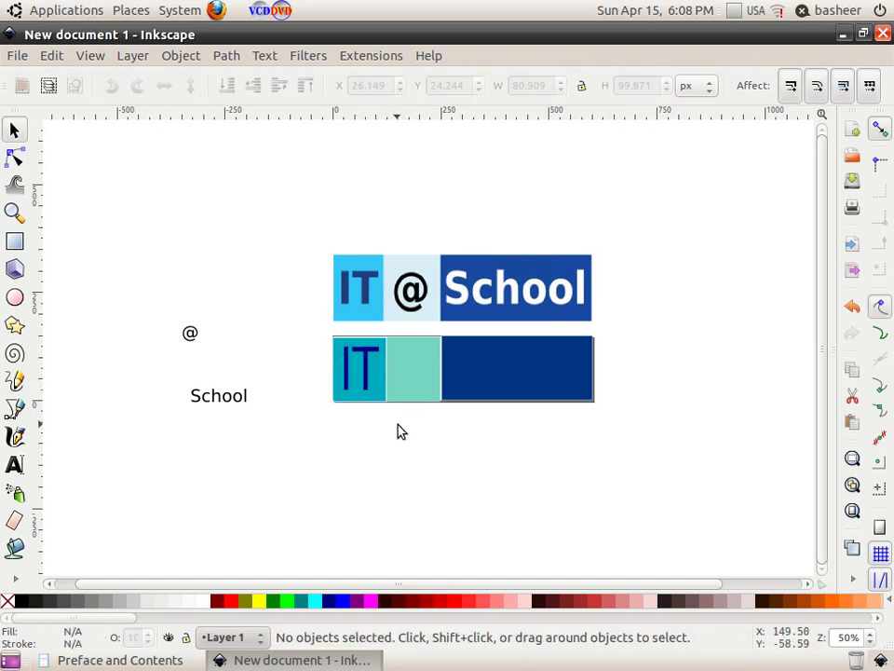
Step: Enlarge the @ onto the light-green block and stretch the School text larger
left_click(196, 338)
left_click_drag(204, 351, 431, 389)
left_click(433, 456)
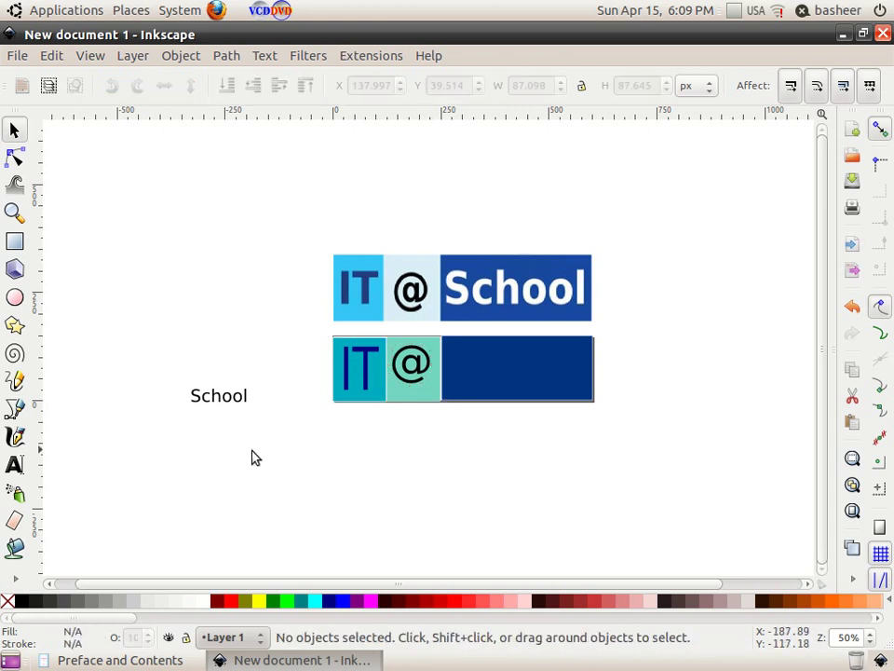
left_click(224, 407)
left_click_drag(253, 415, 292, 435)
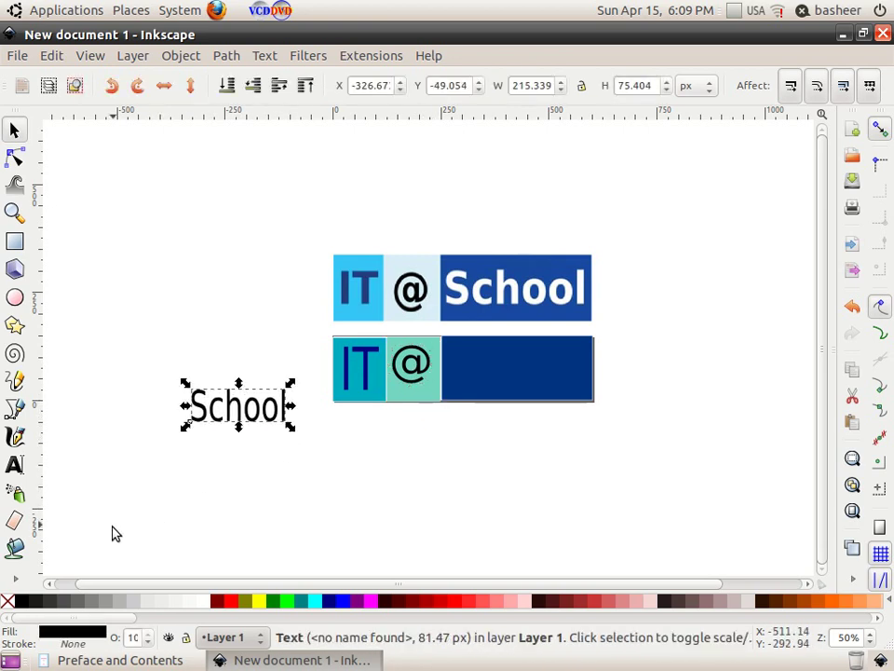
Step: Set the School text fill to near-white RGB 249,249,249
left_click(93, 633)
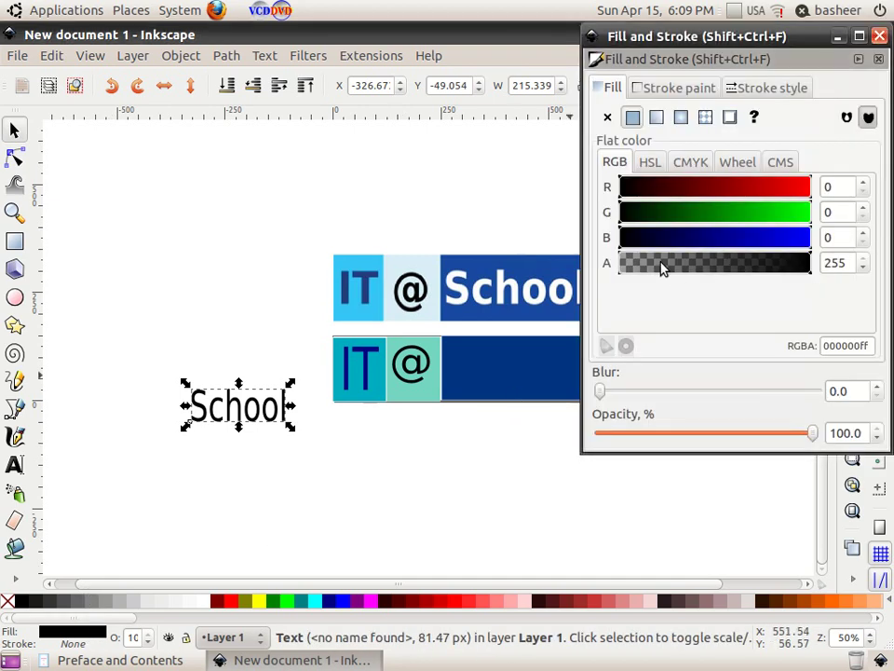
left_click_drag(661, 267, 641, 264)
left_click_drag(793, 193, 802, 192)
left_click(805, 214)
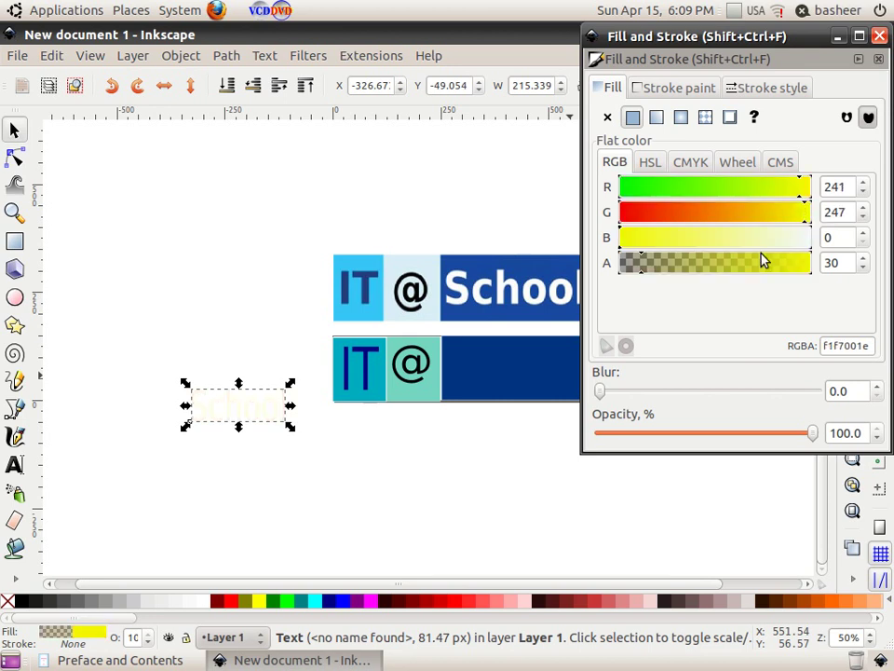
left_click(809, 242)
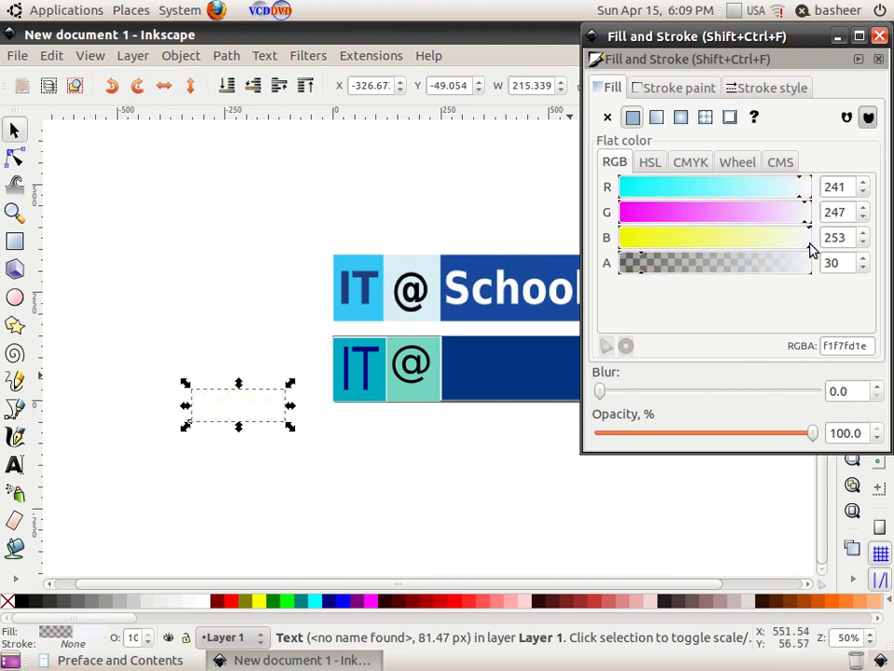
left_click(881, 37)
Step: Move School onto the dark blue bar and make its fill fully opaque (alpha 255)
mouse_move(243, 414)
left_mouse_down()
mouse_move(343, 421)
mouse_move(510, 389)
mouse_move(512, 372)
mouse_move(587, 401)
left_mouse_up()
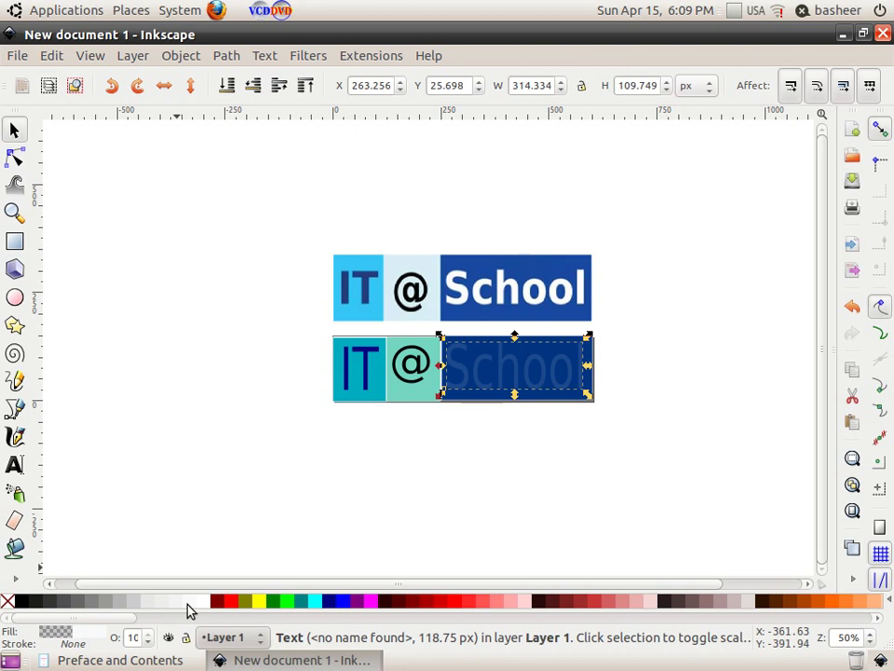
left_click(70, 636)
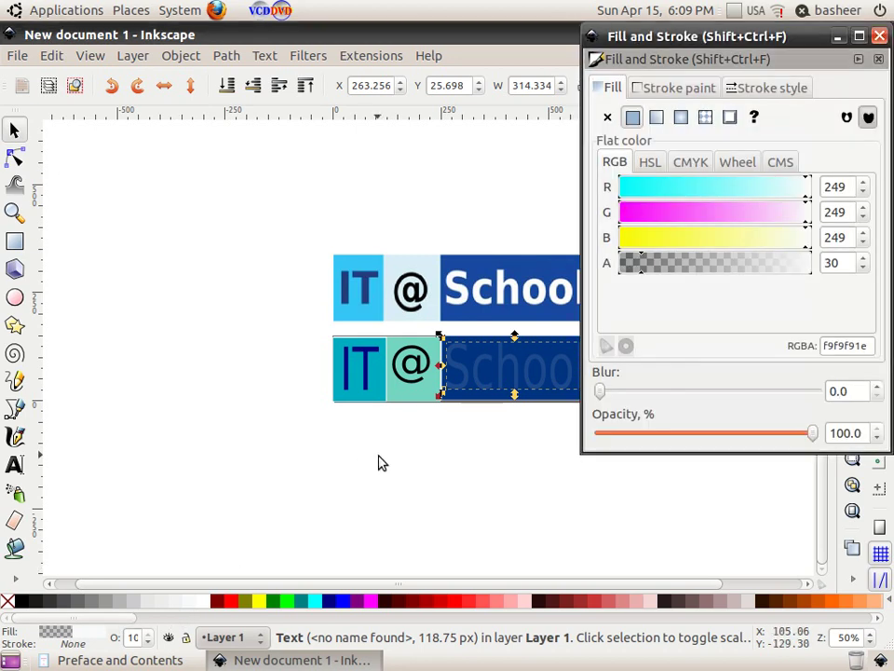
left_click_drag(800, 271, 813, 274)
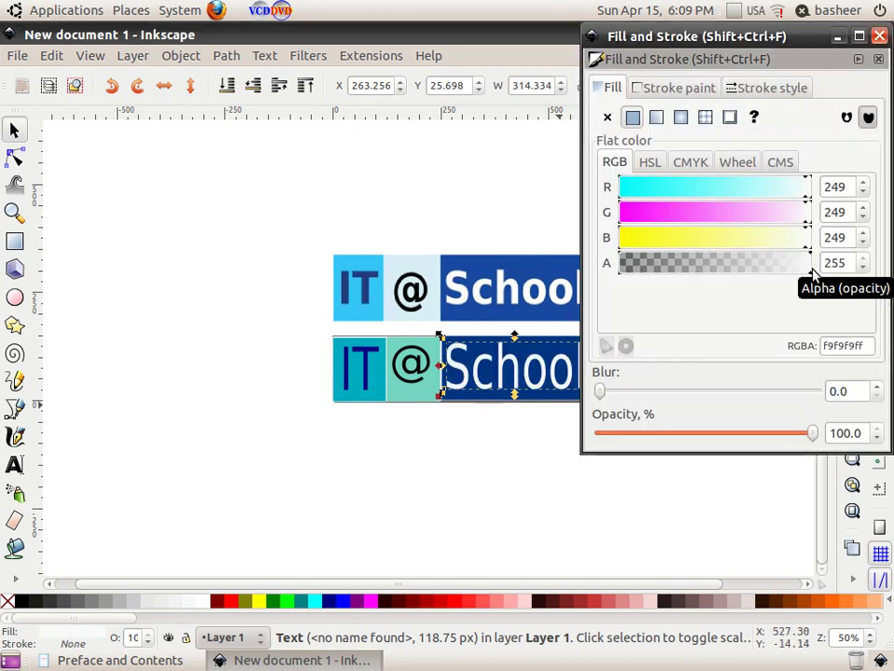
left_click(879, 59)
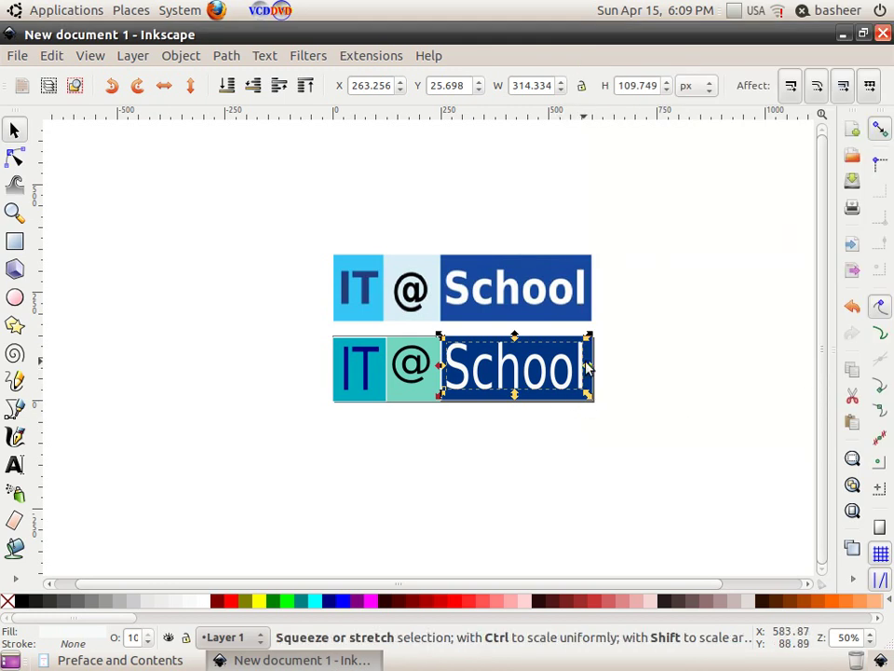
Step: Resize School to fit the blue bar and nudge the @ slightly right and down
left_click_drag(588, 336, 589, 372)
left_click(627, 428)
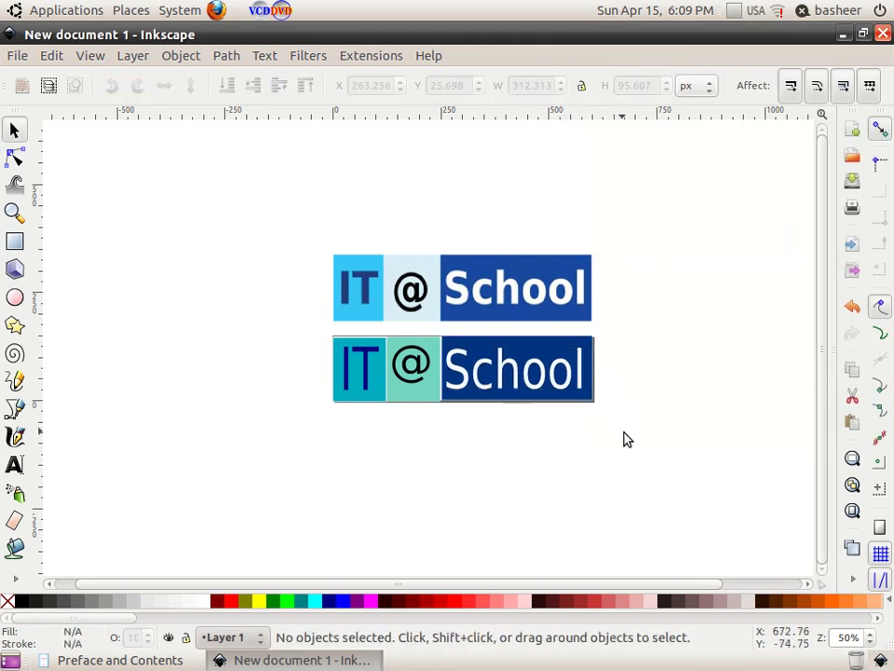
left_click(503, 377)
left_click_drag(444, 372, 451, 374)
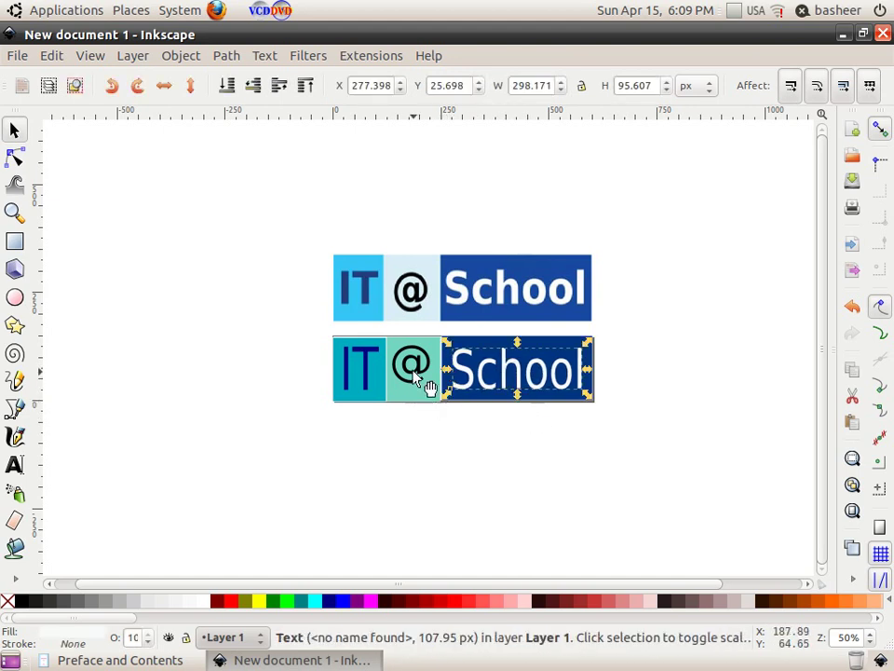
left_click(421, 435)
left_click_drag(424, 372, 424, 383)
left_click(634, 442)
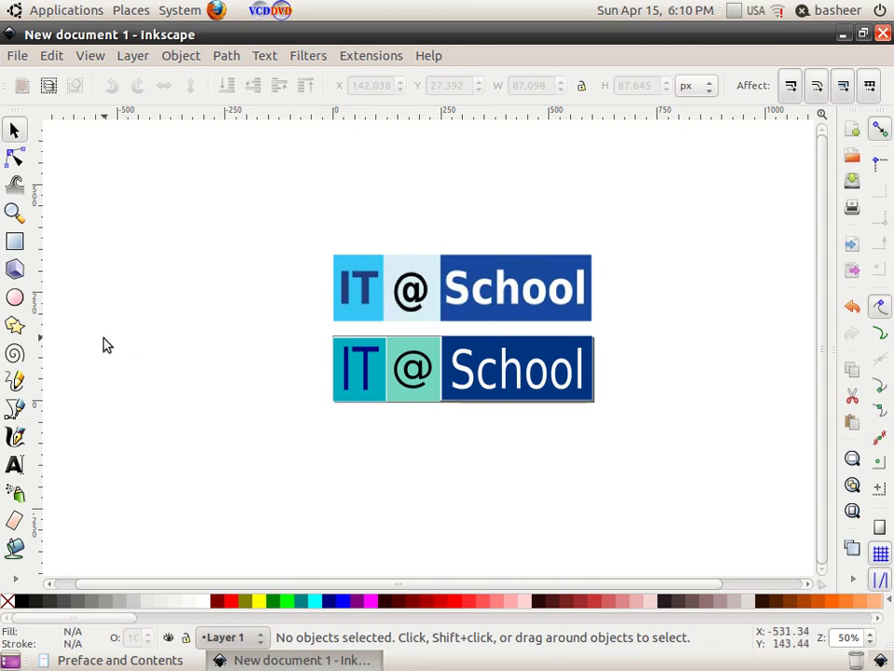
Step: Zoom in on the recreated @ and compare it with the pixelated original @
left_click(14, 212)
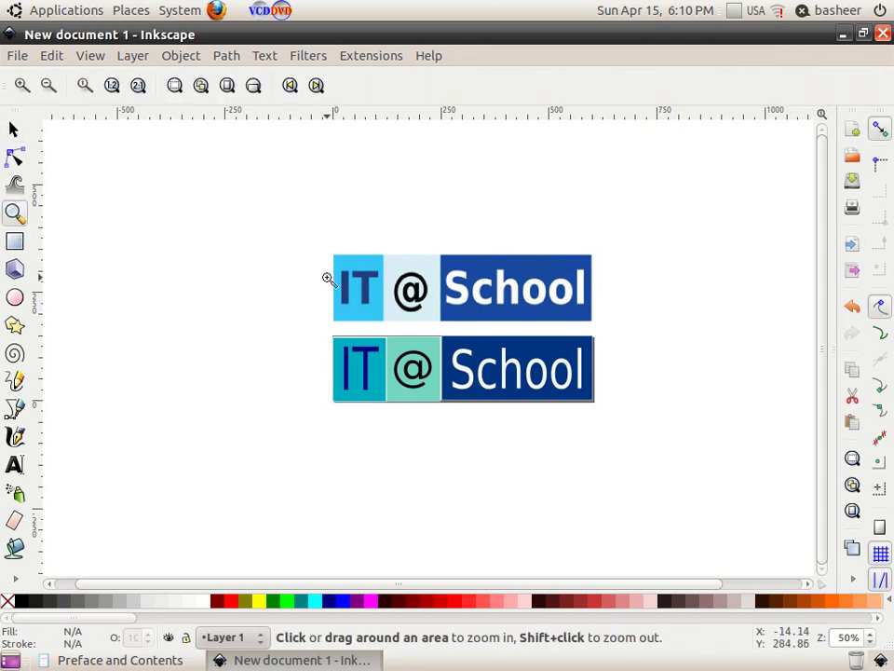
left_click(386, 322)
left_click(386, 322)
left_click(385, 323)
left_click(386, 322)
left_click(386, 322)
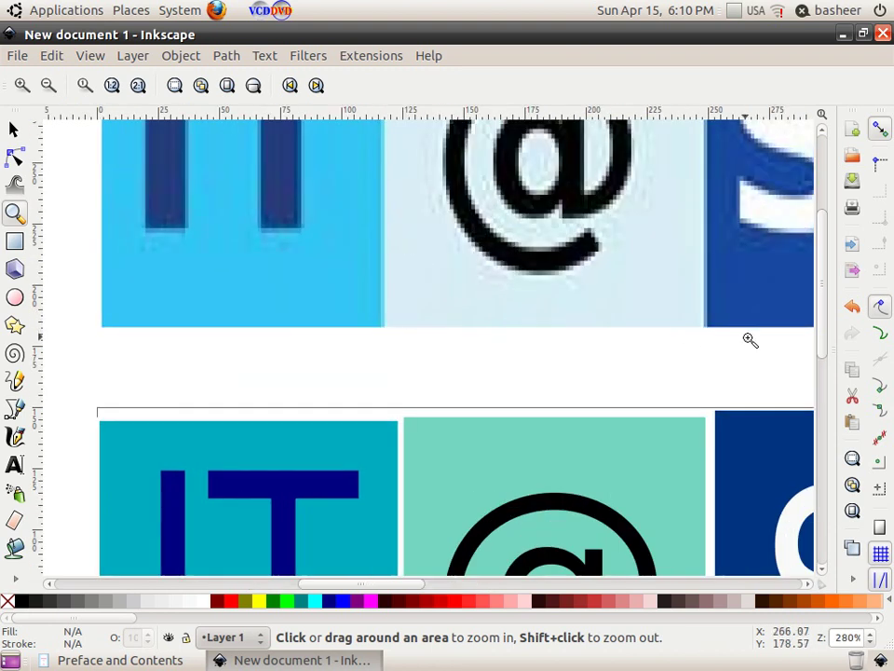
left_click_drag(819, 333, 837, 410)
left_click(685, 413)
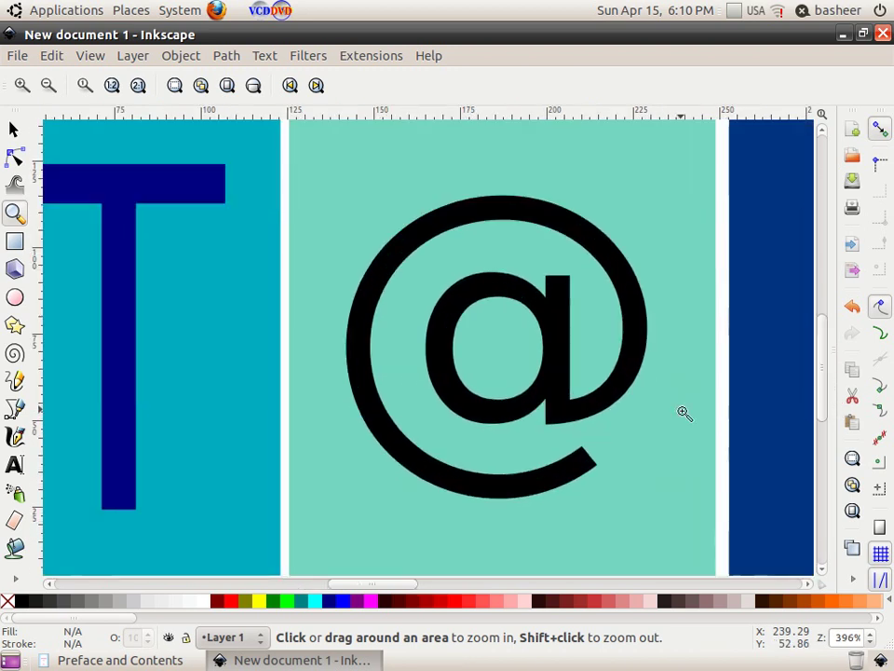
left_click(685, 414)
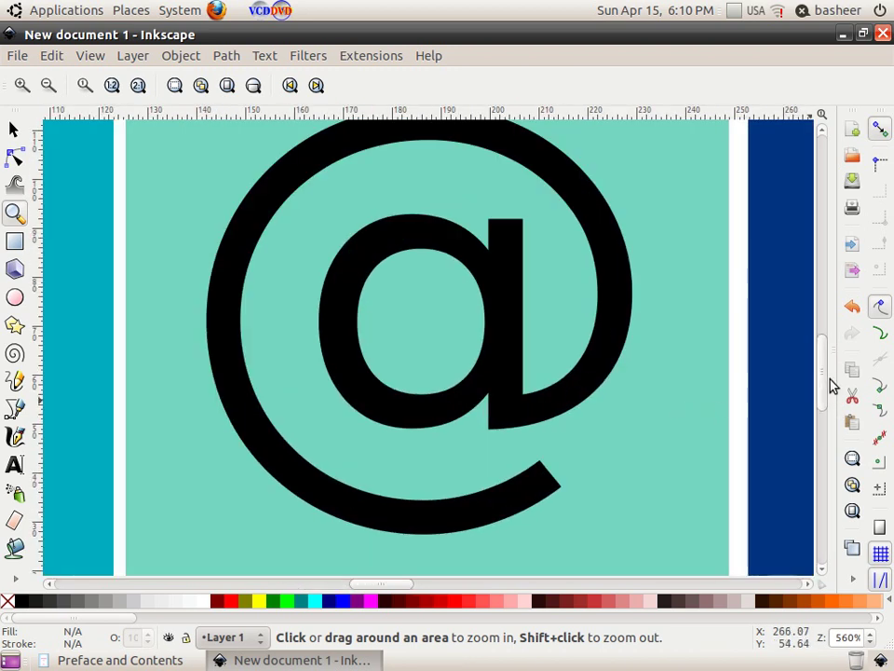
mouse_move(824, 381)
left_mouse_down()
mouse_move(814, 223)
mouse_move(822, 378)
left_mouse_up()
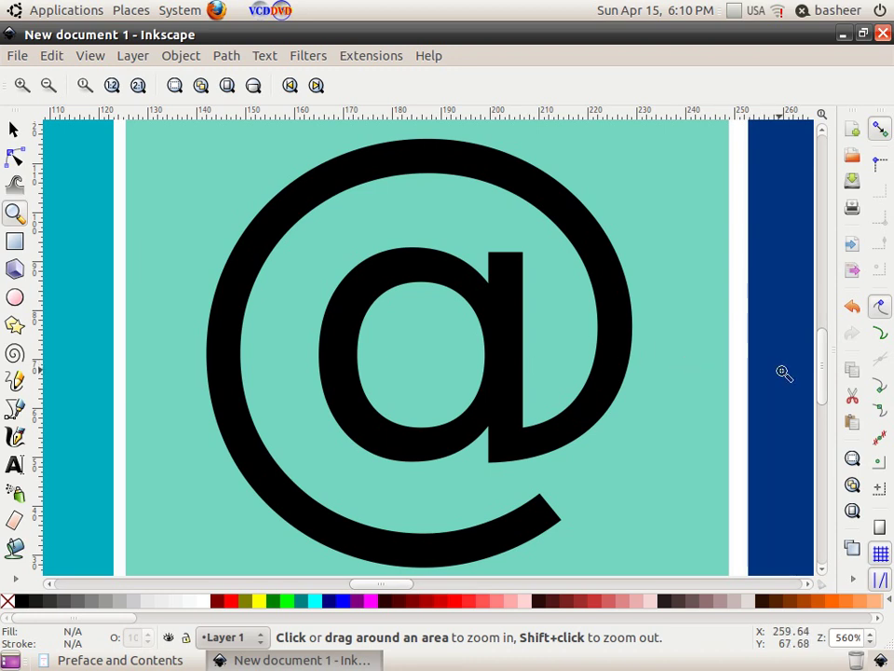
left_click_drag(818, 376, 811, 221)
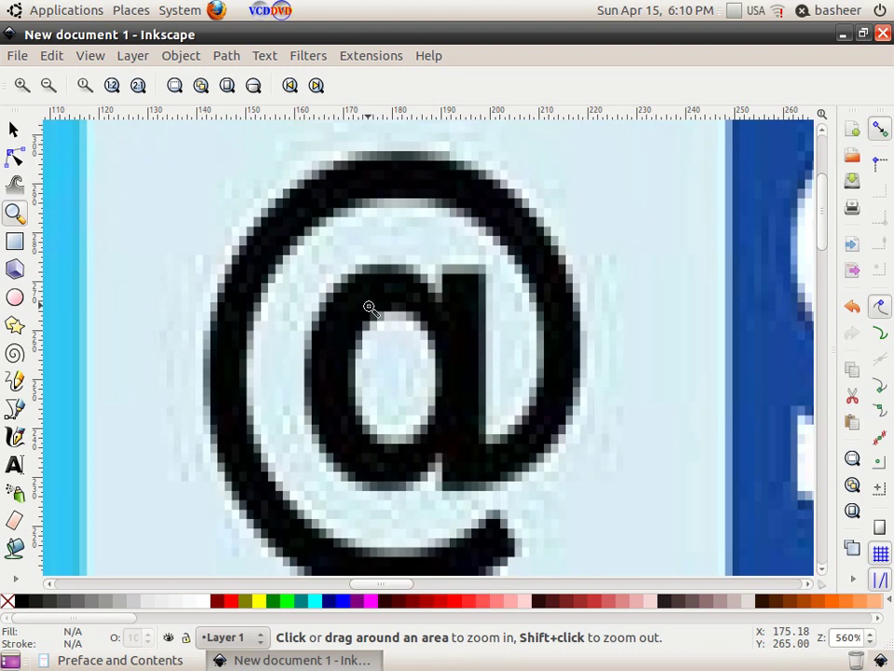
Step: Zoom back out until both logo banners fit in view
left_click(49, 86)
left_click(49, 86)
left_click(49, 85)
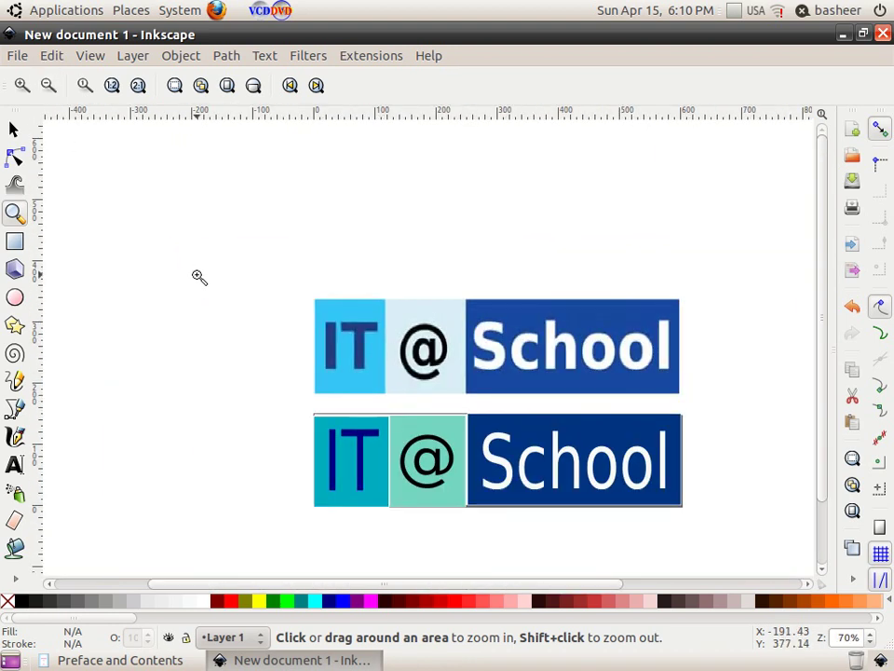
left_click(17, 54)
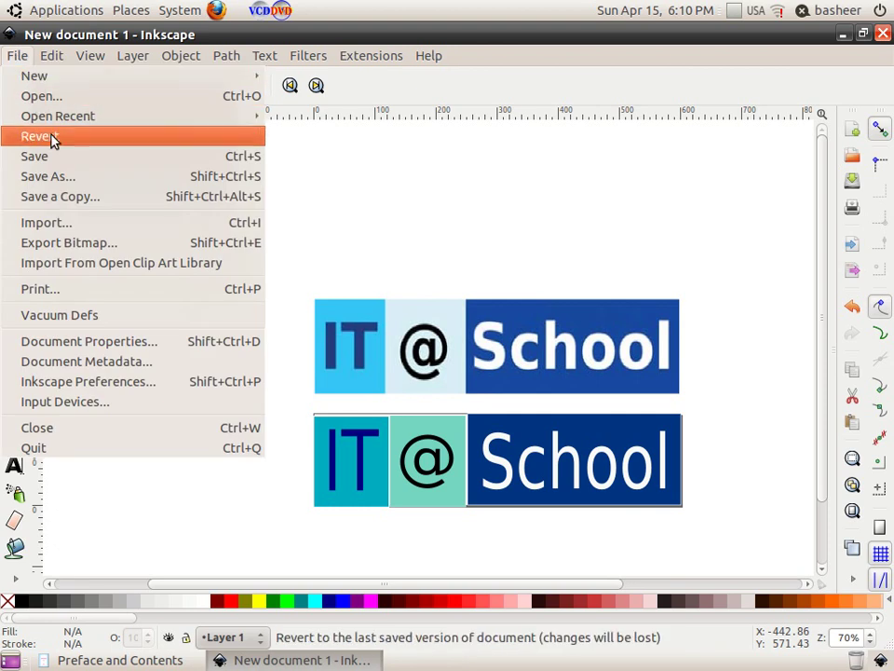
Step: Save the drawing as drawing1.svg in the student's folder under Desktop/School/10/10A
left_click(72, 158)
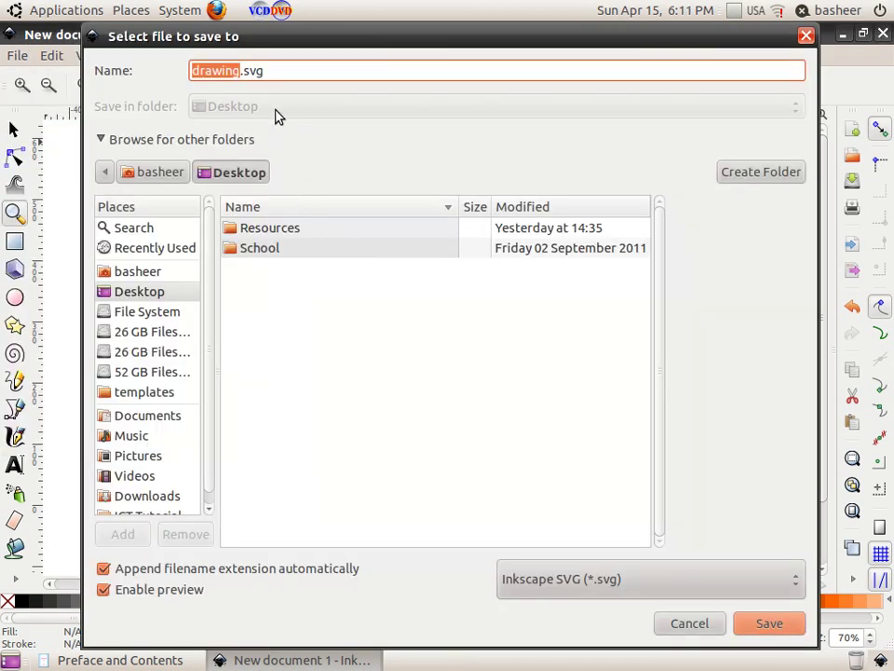
left_click(240, 72)
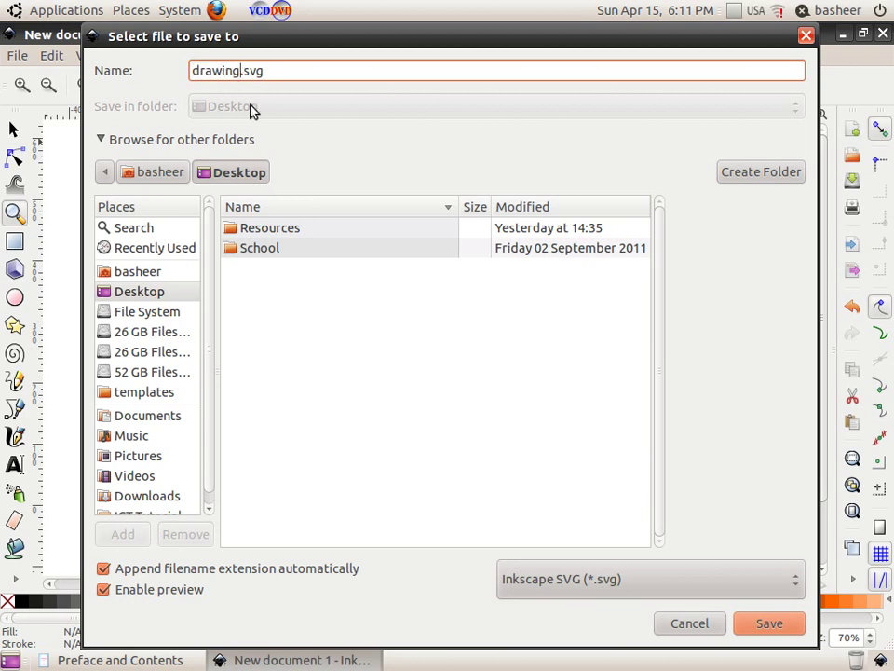
type("1")
double_click(315, 250)
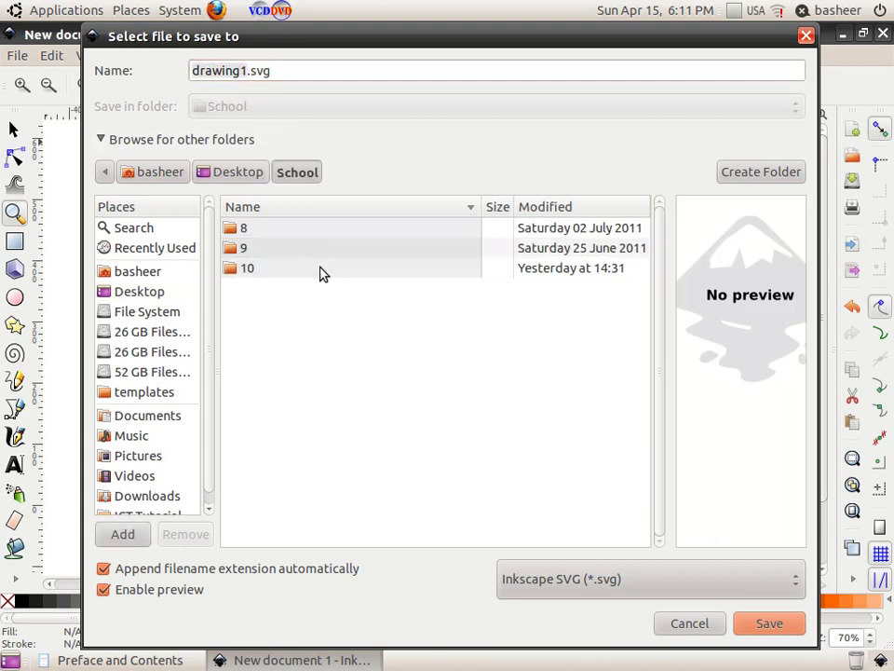
double_click(320, 269)
double_click(307, 227)
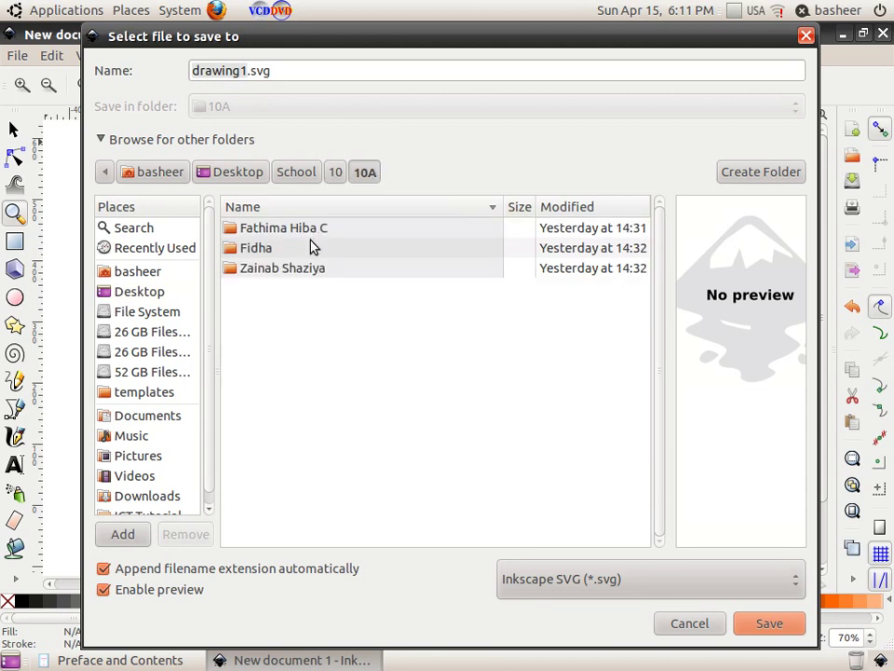
double_click(316, 233)
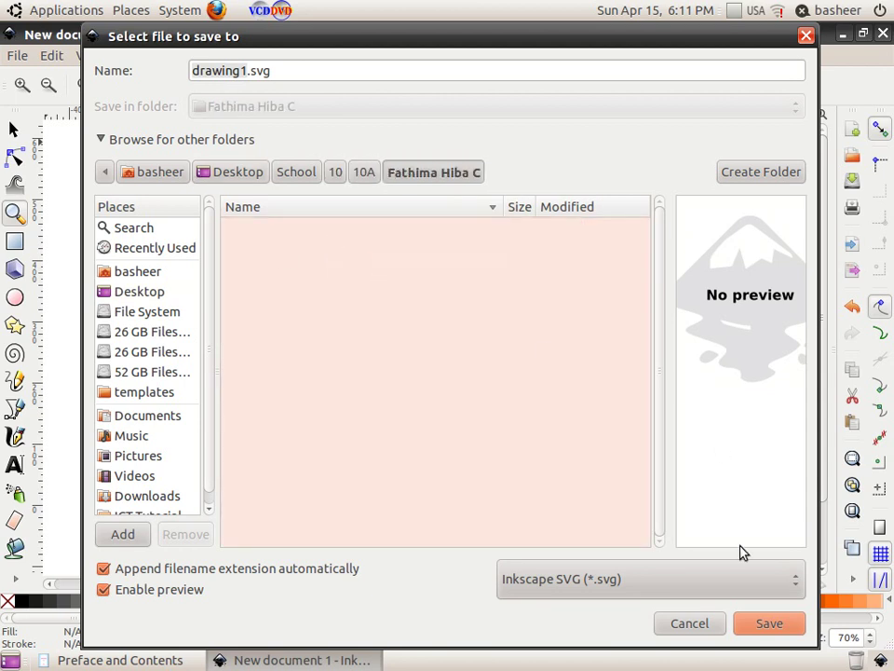
left_click(770, 622)
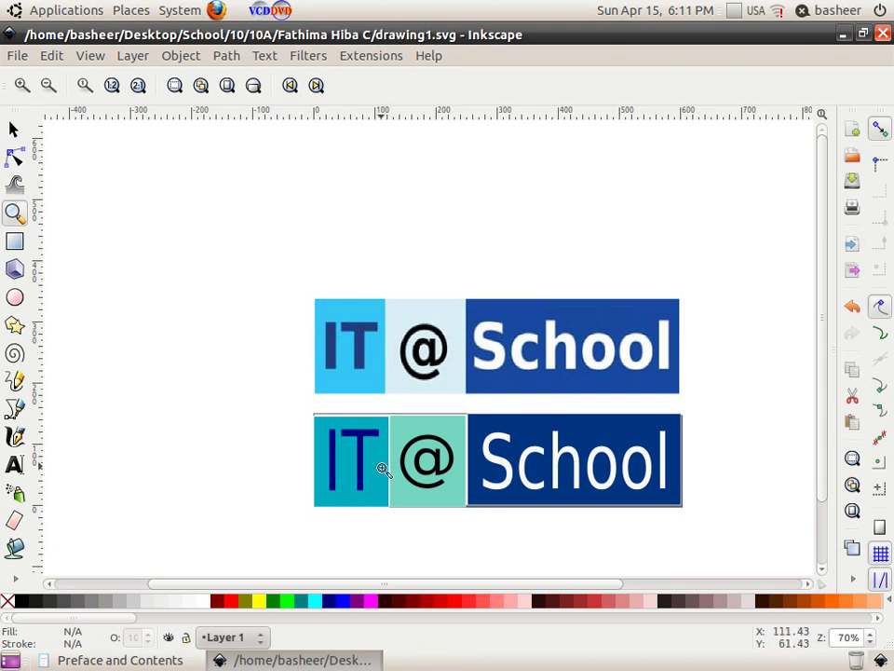
Step: Return to the Preface and Contents PDF and scroll through its page 10 logo steps
left_click(172, 659)
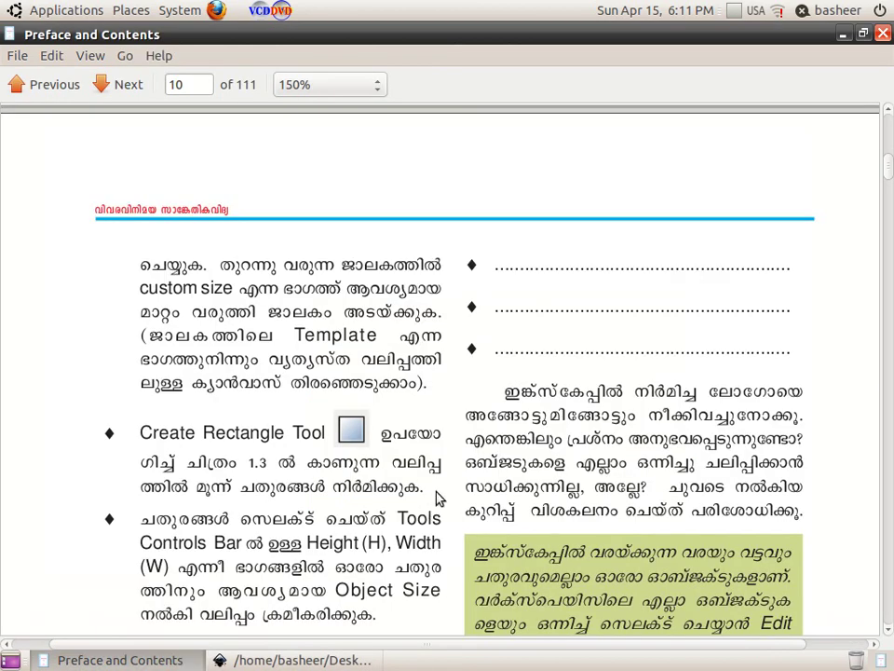
scroll(419, 489, "down", 4)
scroll(417, 491, "down", 8)
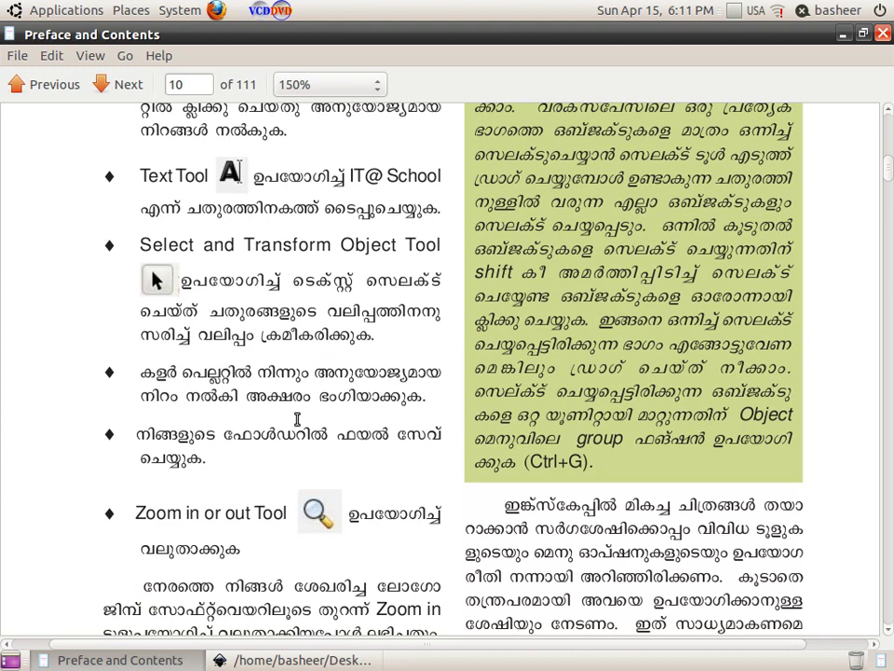
scroll(295, 421, "down", 2)
scroll(321, 417, "down", 1)
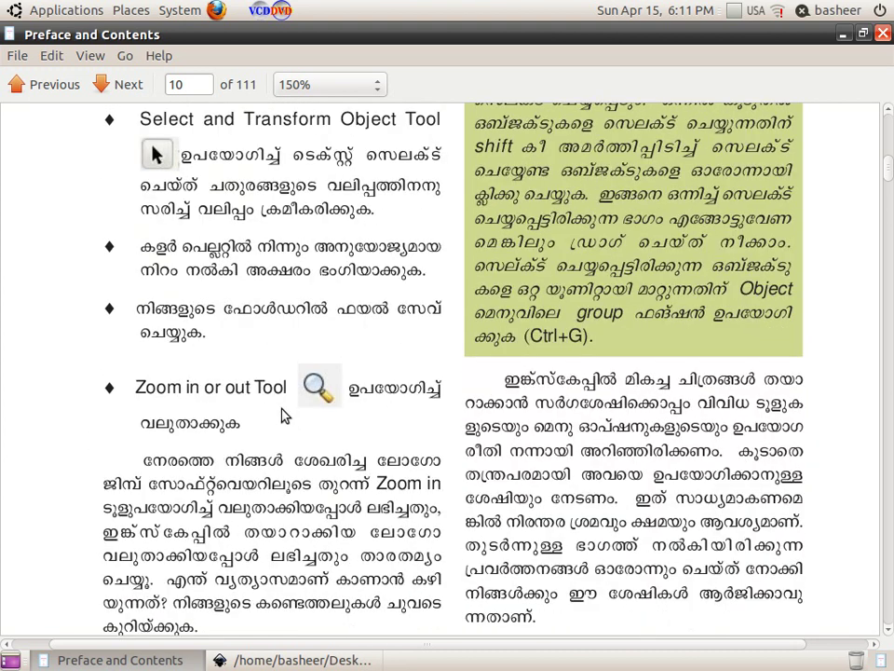
scroll(359, 414, "down", 1)
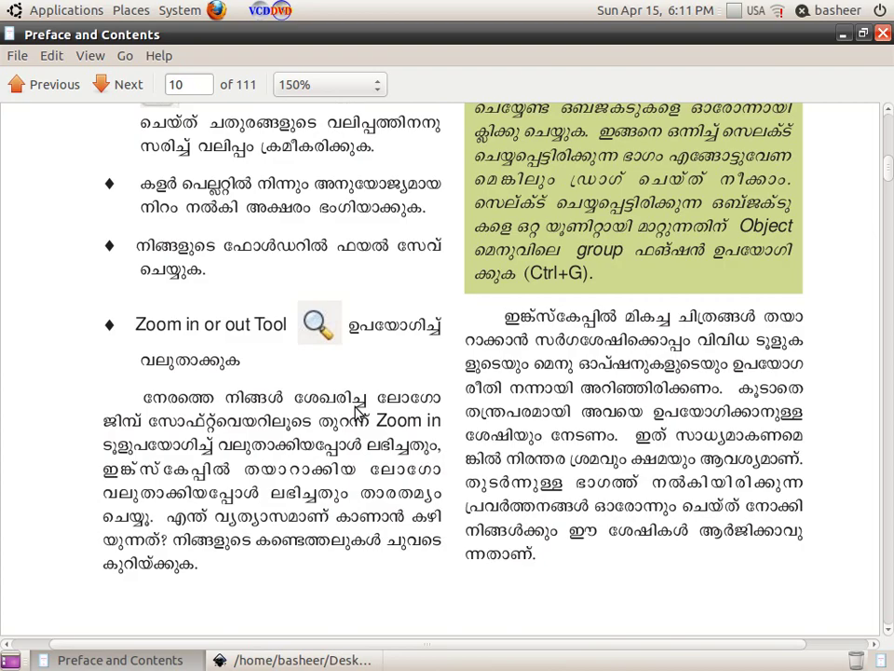
scroll(356, 415, "up", 5)
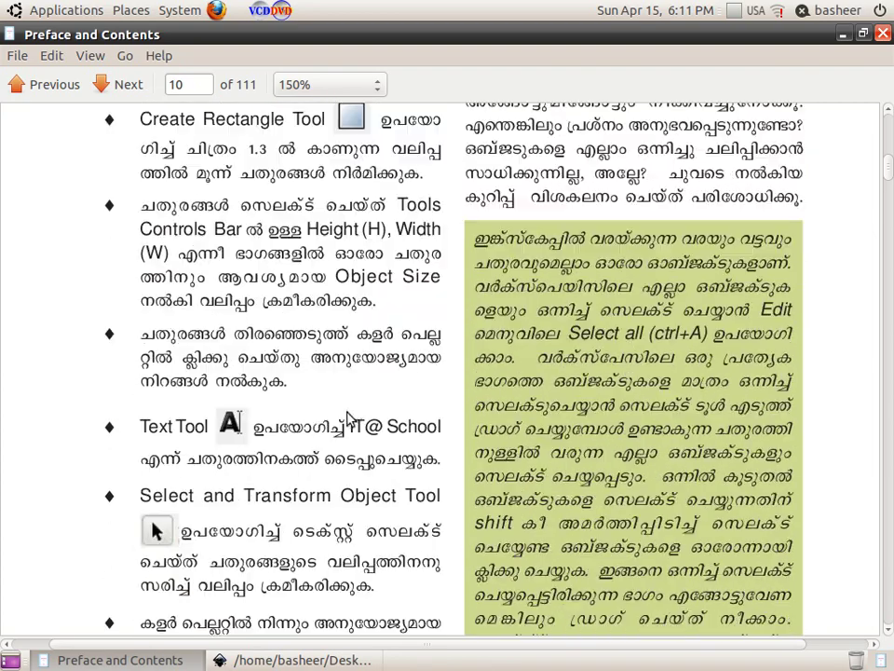